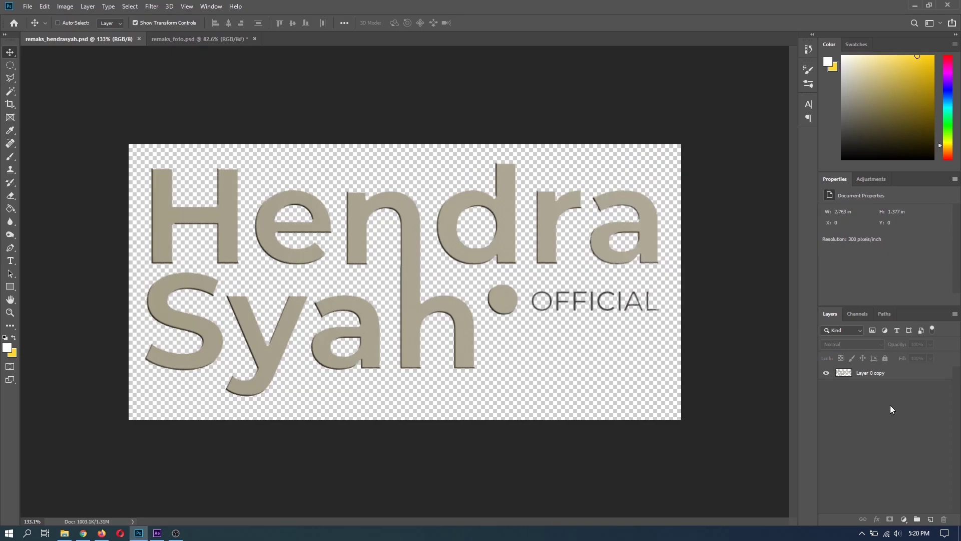
Review the layers of the logo PSD and remaks_foto.psd, hiding and showing the portrait layer above the circle
left_click(878, 375)
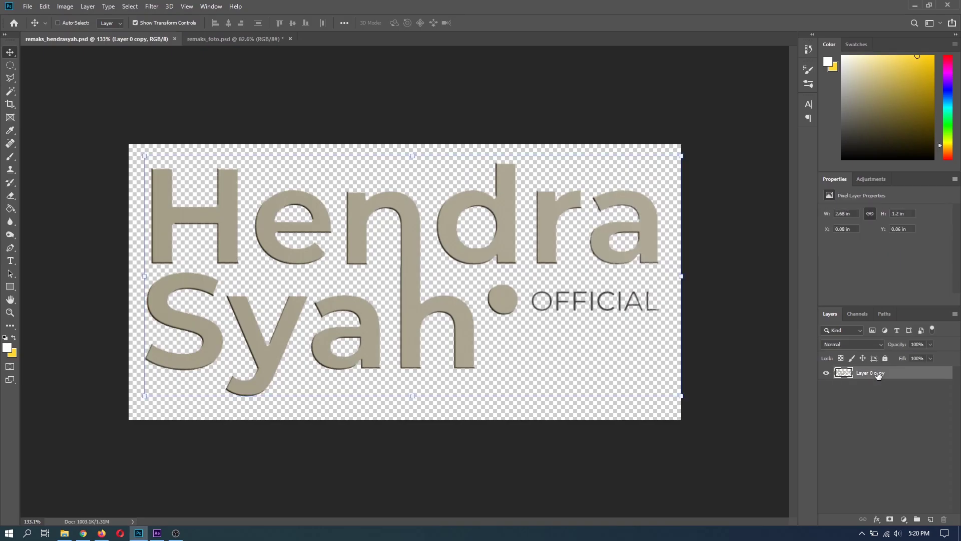
left_click(881, 416)
left_click(215, 39)
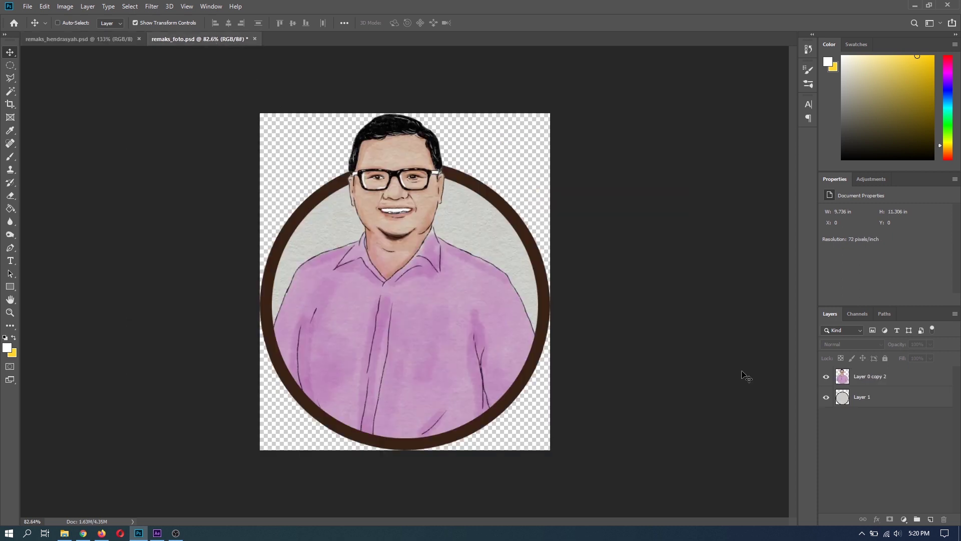
left_click(826, 377)
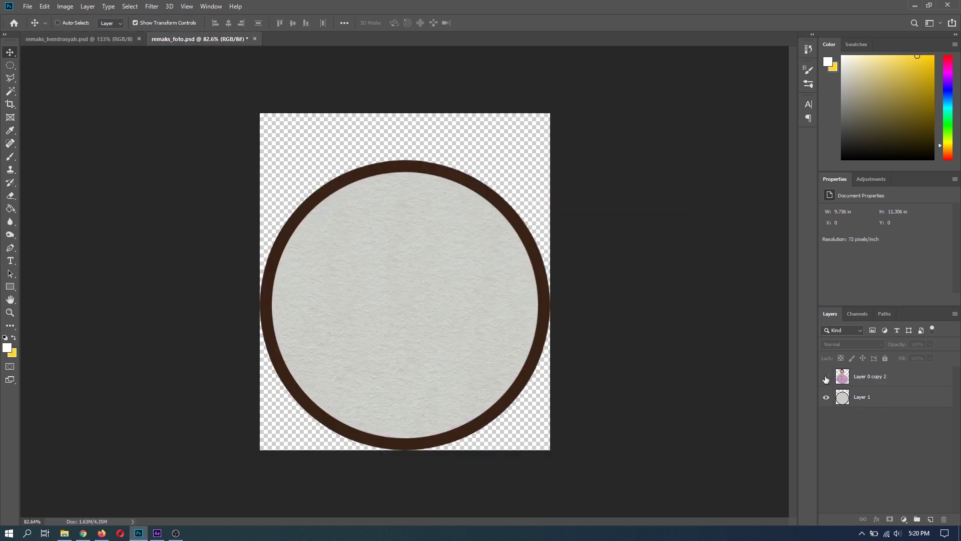
left_click(827, 377)
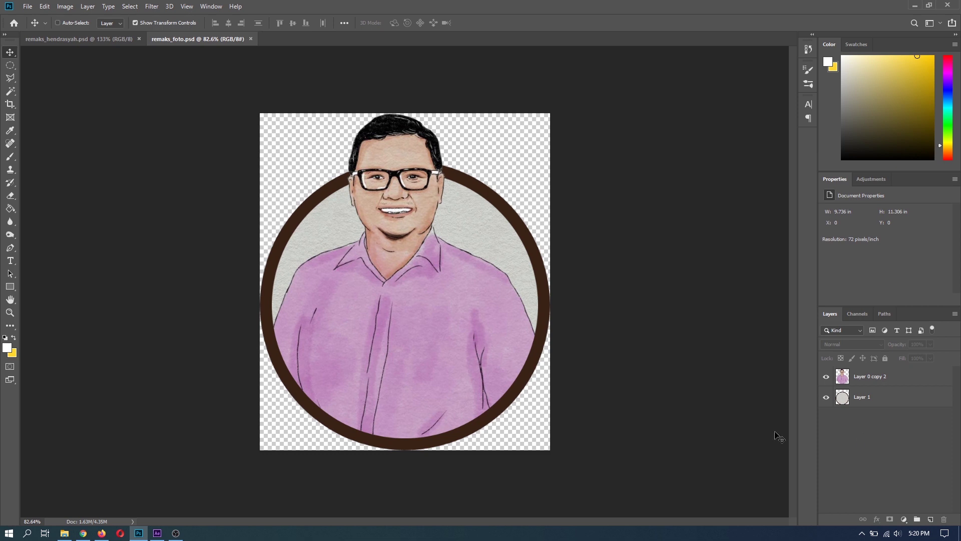
Switch to After Effects and import remaks_foto and the name-logo PSD together as footage
left_click(164, 533)
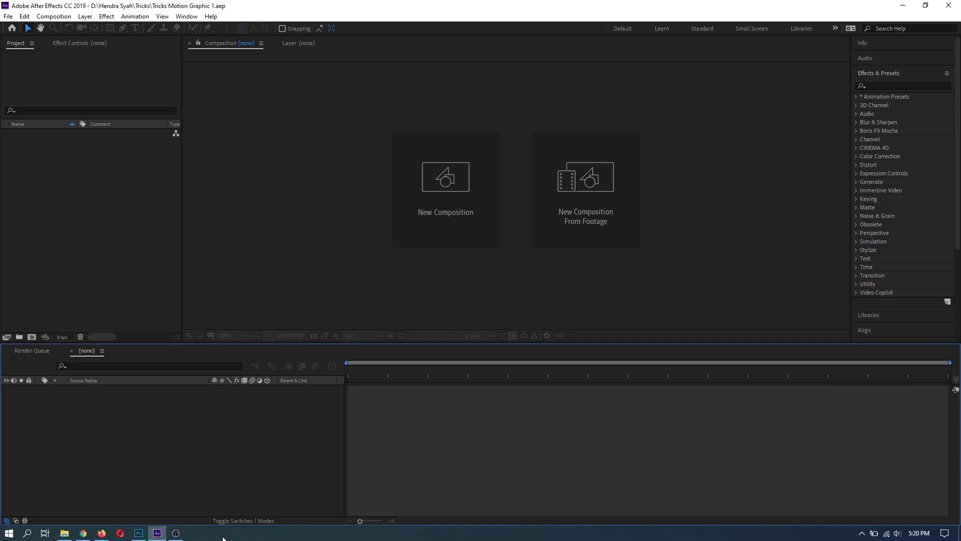
right_click(92, 196)
mouse_move(212, 243)
left_click(381, 242)
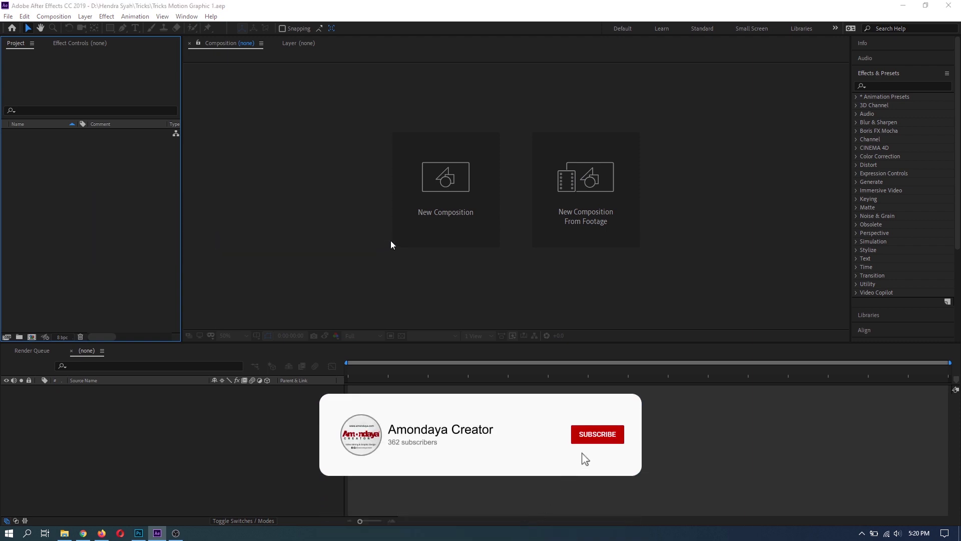
left_click(313, 84)
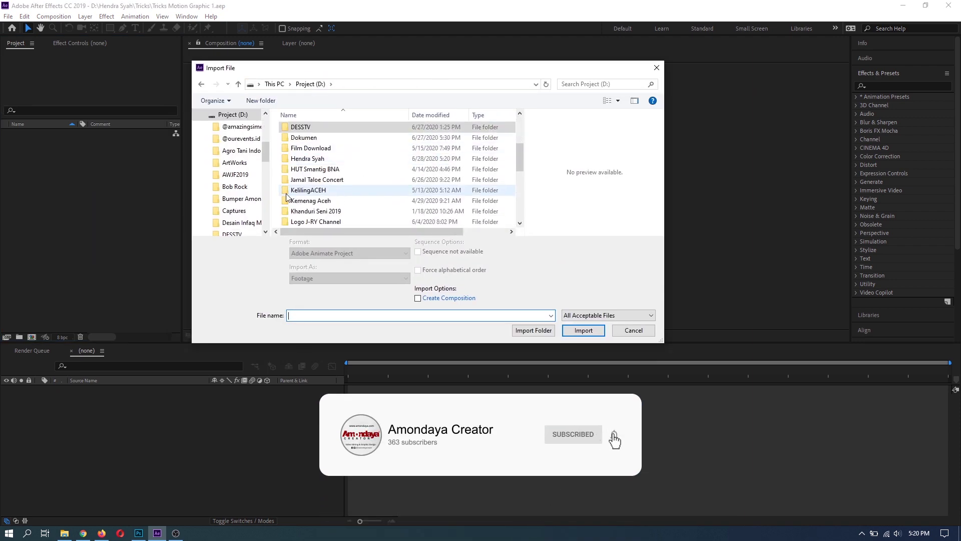
double_click(287, 159)
scroll(518, 214, "down", 5)
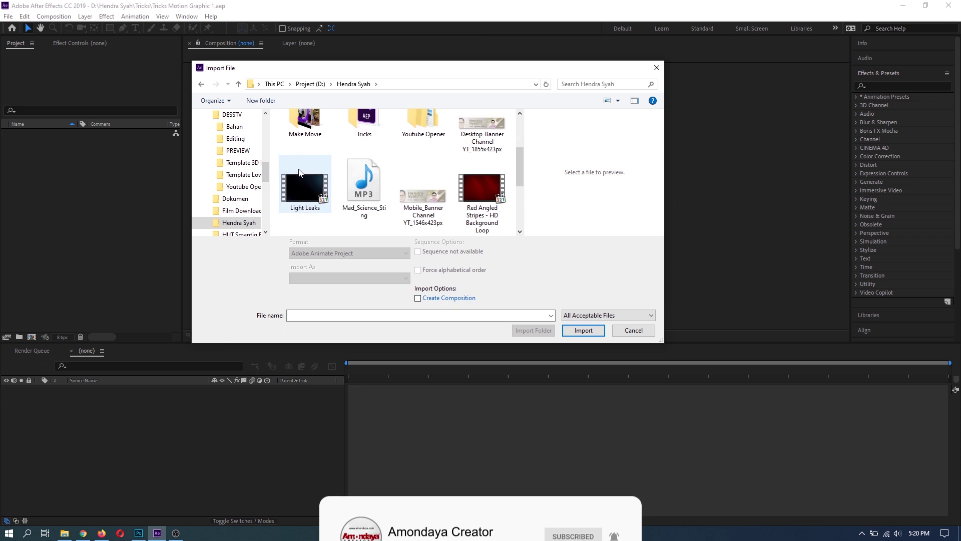
left_click_drag(518, 211, 518, 196)
left_click(375, 170)
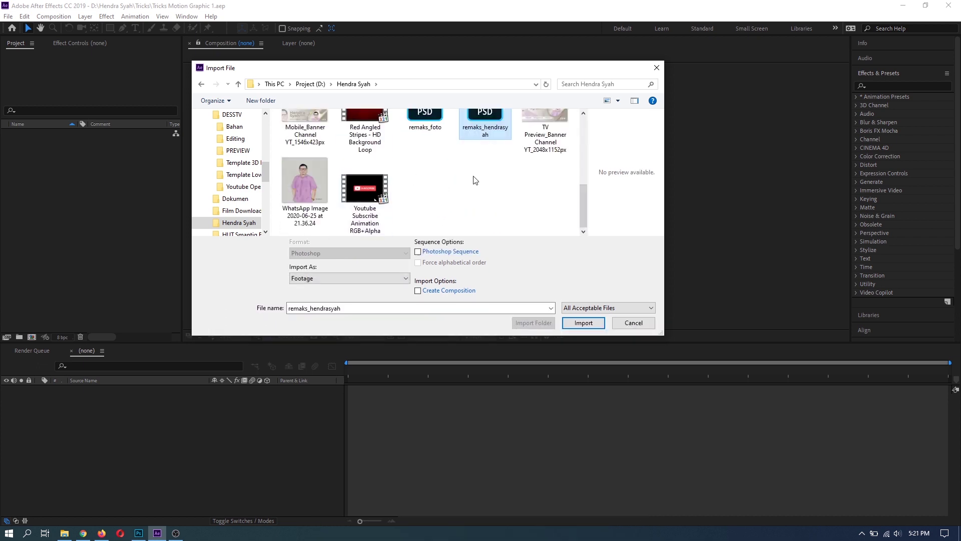
left_click(426, 145, "ctrl")
left_click(582, 323)
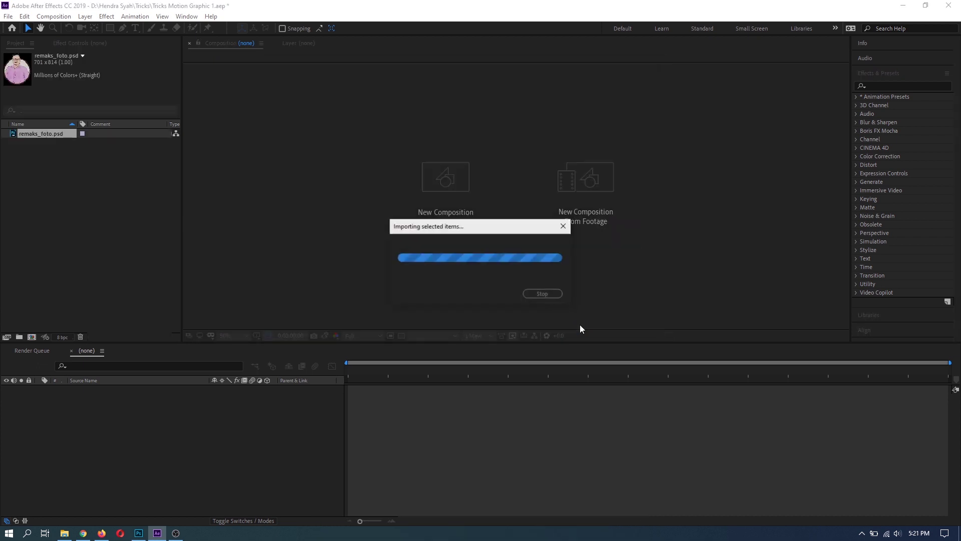
Create a new composition from the name-logo PSD
left_click(62, 191)
left_click(45, 143)
left_click_drag(45, 143, 31, 337)
key("slash")
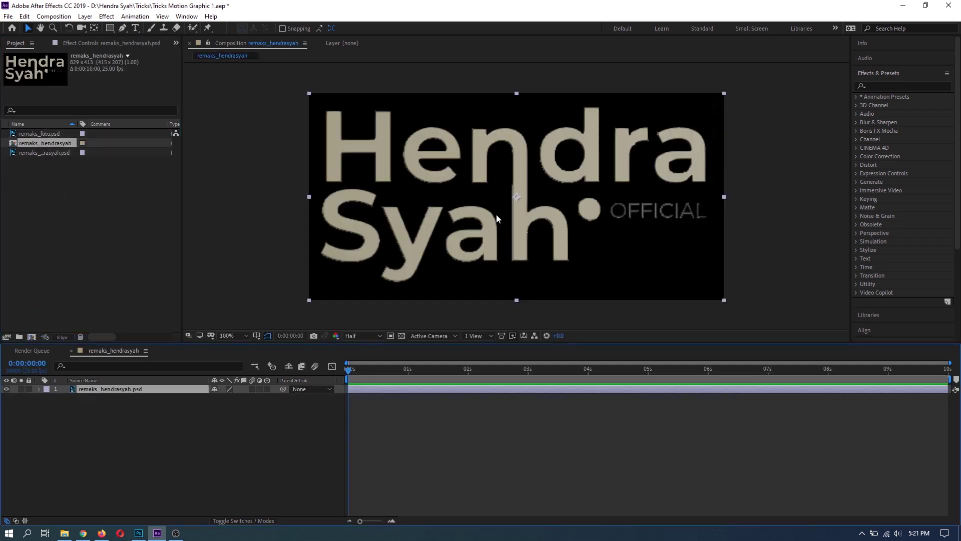
left_click(449, 418)
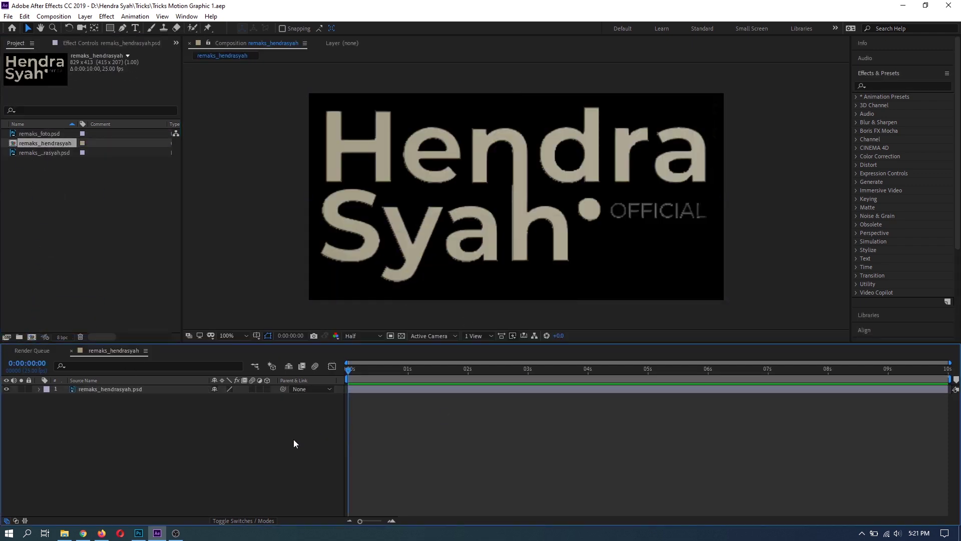
Duplicate the logo layer, hide the lower copy, and save the project
left_click(387, 388)
key("ctrl+d")
left_click(103, 431)
key("ctrl+s")
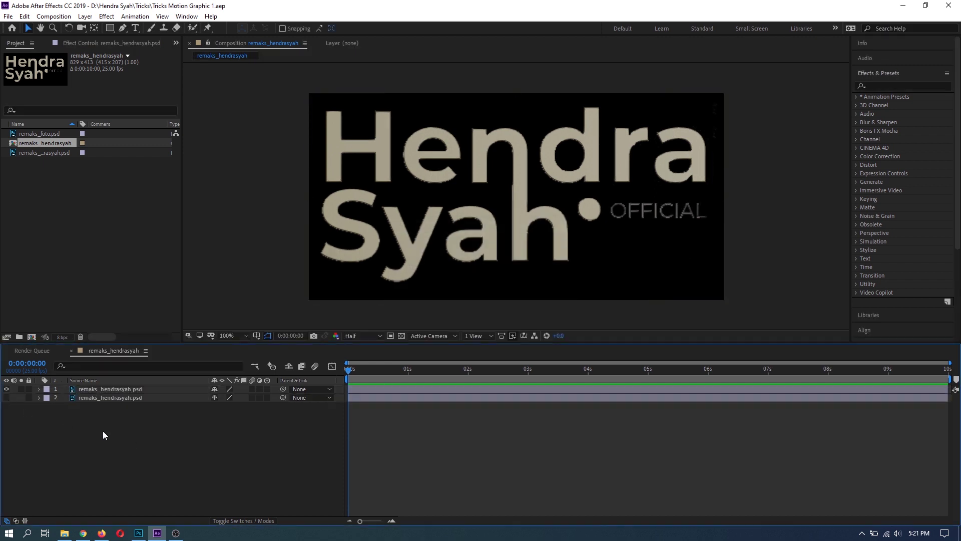
Set the Pen tool's fill to None and trace the letter H with a stroke path along its centre
left_click(123, 27)
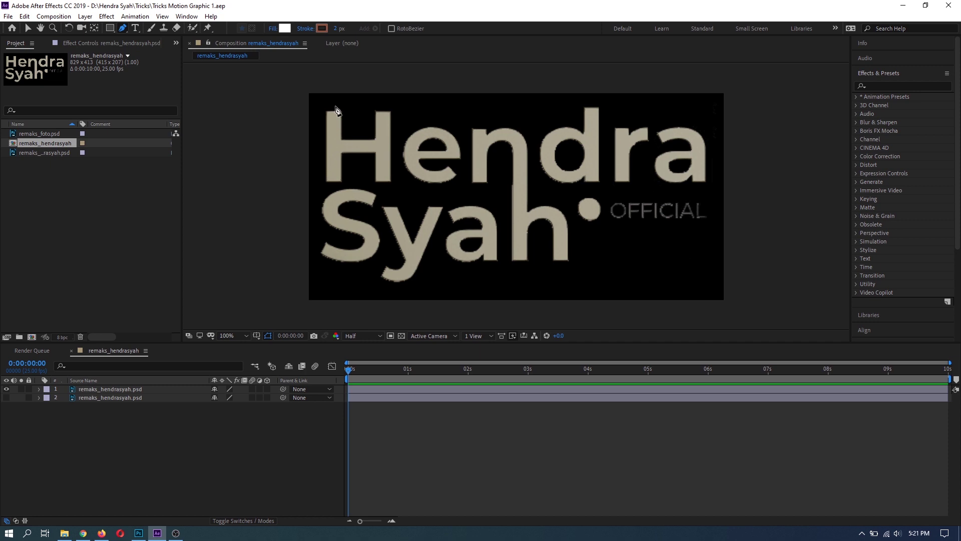
left_click(273, 28)
left_click(21, 31)
left_click(50, 86)
left_click(334, 106)
left_click(335, 185)
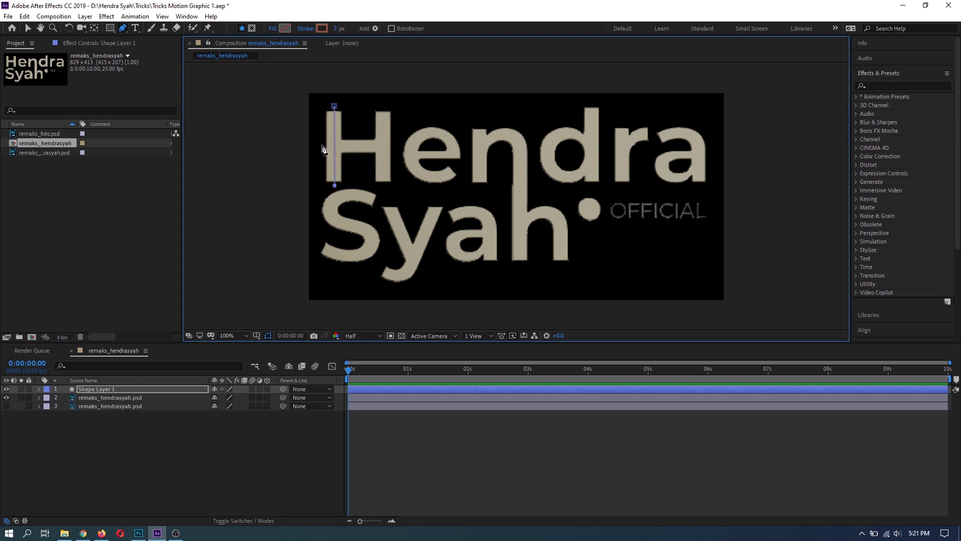
left_click(382, 145)
Continue the stroke path across the crossbar and around the curve of the first letter e
left_click(453, 155)
scroll(451, 155, "up", 1)
left_click_drag(489, 159, 530, 160)
left_click_drag(446, 215, 437, 181)
left_click_drag(528, 237, 451, 246)
Extend the path down the stem of the letter n and over its arch
key("space")
left_click(479, 166)
left_click(507, 163)
left_click(507, 267)
left_click(511, 191)
left_click_drag(559, 167, 574, 170)
left_click(587, 205)
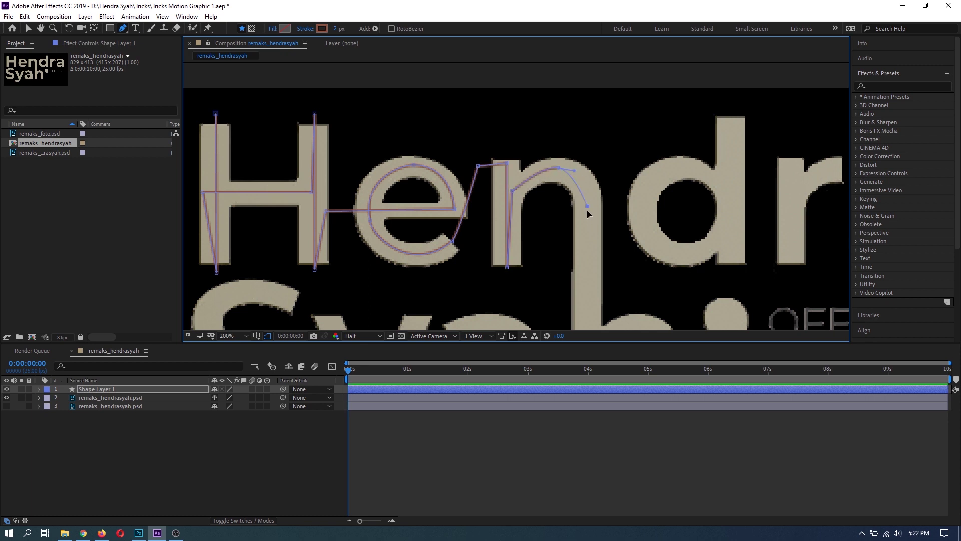
Continue the path down the long shared stem, trace the arch and leg of the h, and save the project
left_click_drag(583, 242, 515, 141)
left_click(519, 311)
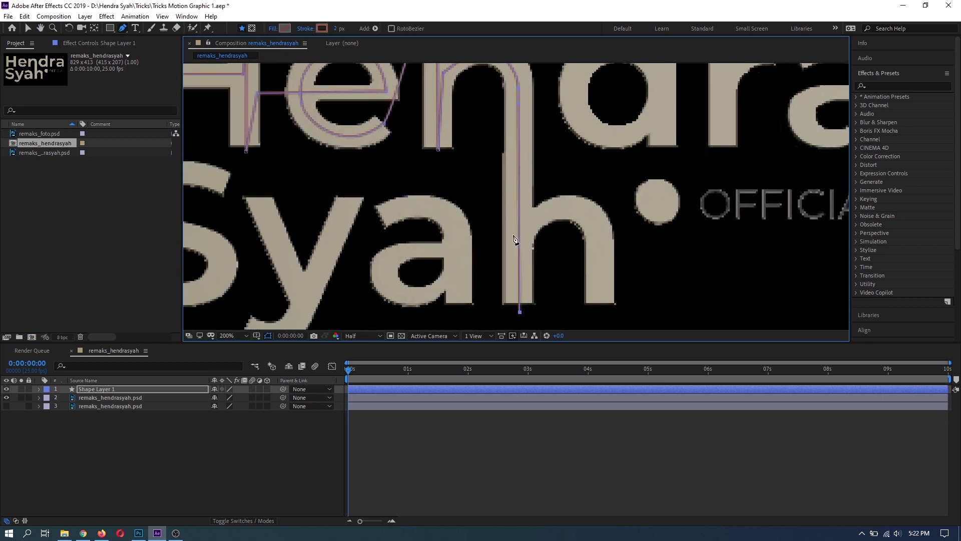
left_click(600, 234)
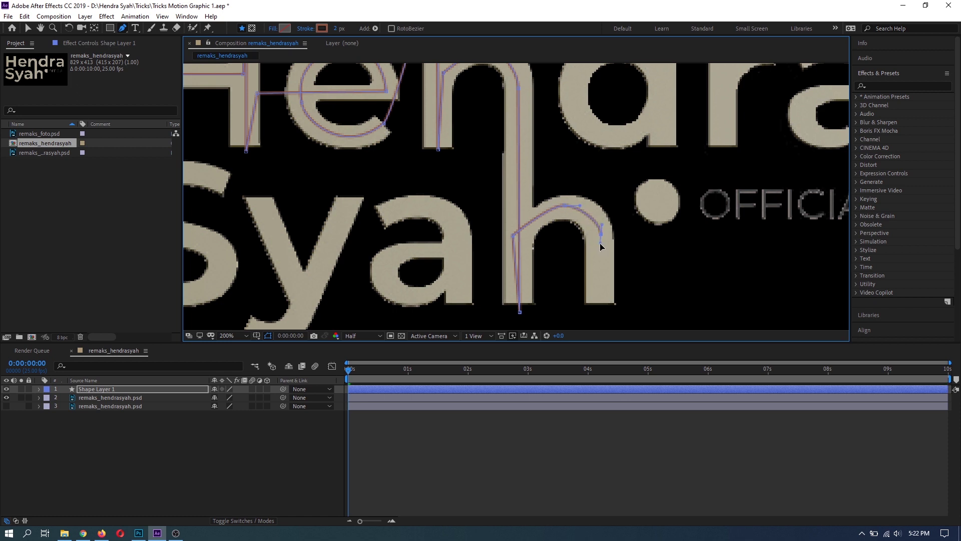
left_click(601, 307)
left_click(257, 438)
key("ctrl+s")
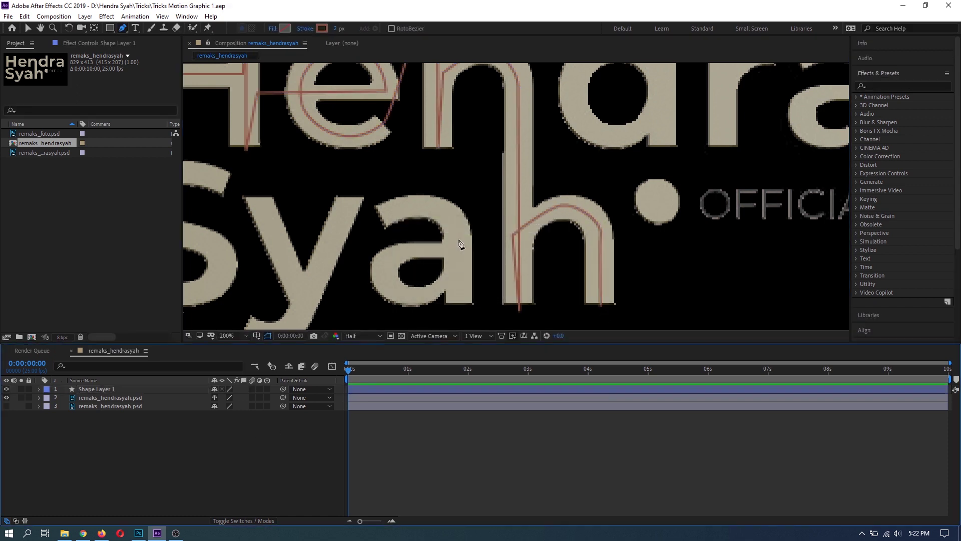
Set the stroke width of Shape Layer 1 to 33
scroll(461, 245, "down", 1)
left_click_drag(414, 205, 433, 242)
left_click(383, 428)
left_click(39, 389)
left_click(48, 398)
left_click(56, 407)
left_click(64, 423)
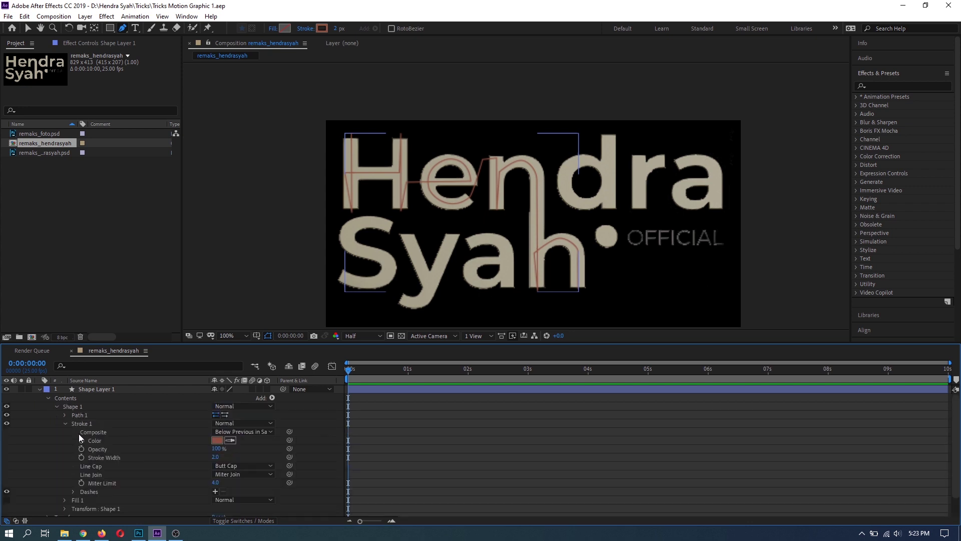
type("33")
key("Return")
left_click(467, 467)
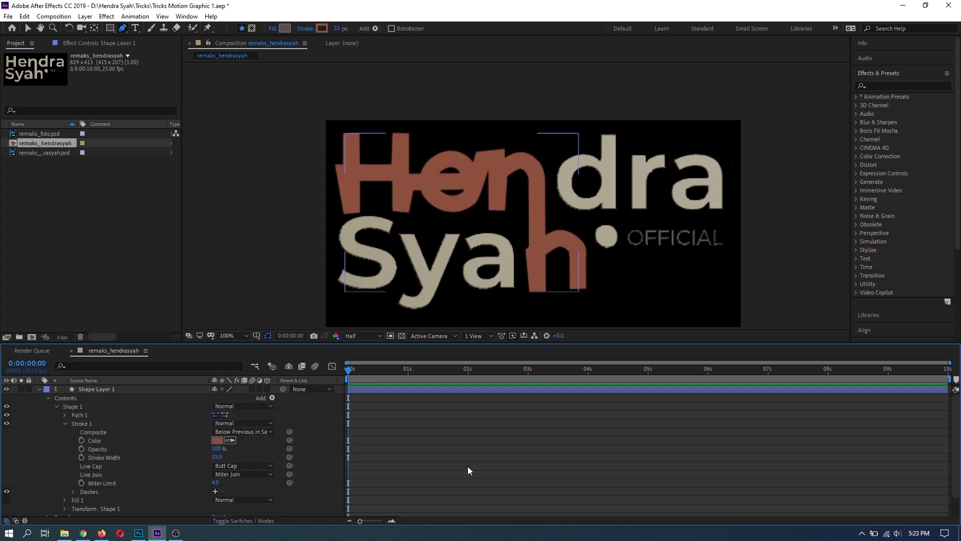
left_click(40, 390)
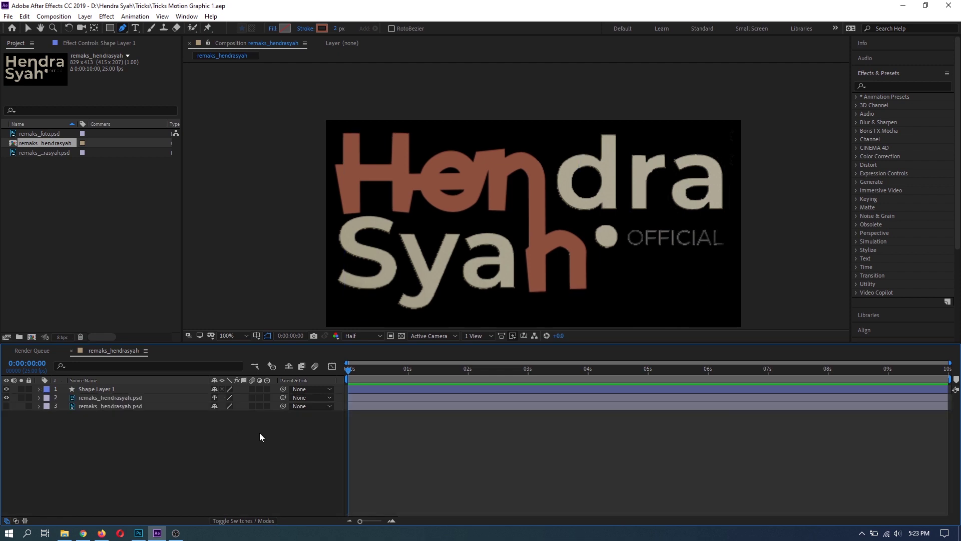
Set the visible logo layer's track matte to Alpha Matte using Shape Layer 1
left_click(299, 398)
left_click(235, 461)
left_click(16, 520)
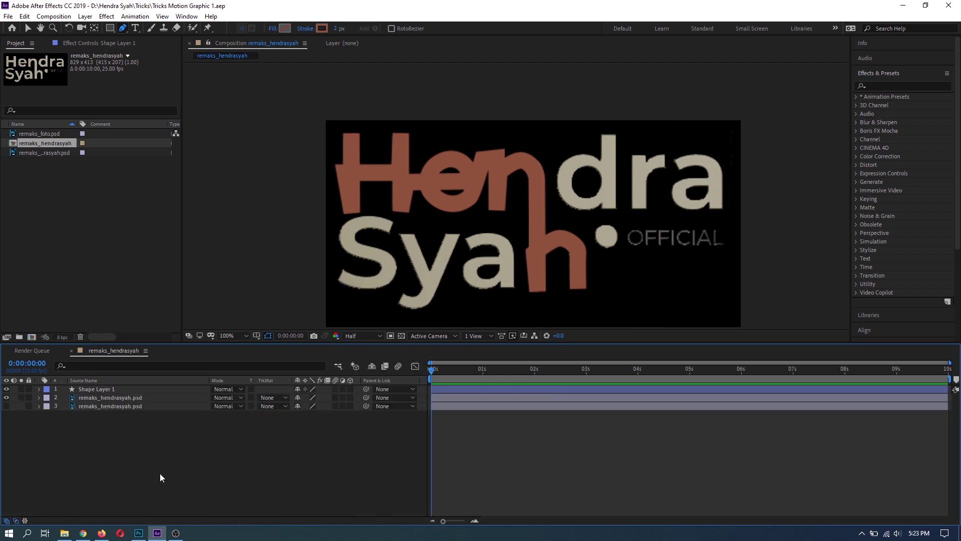
left_click(273, 398)
left_click(281, 423)
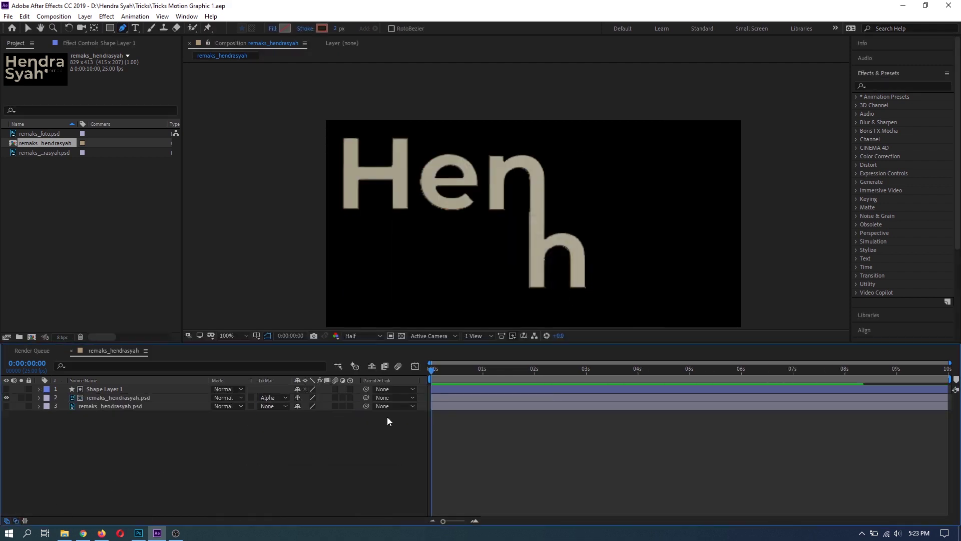
Add Trim Paths to Shape Layer 1 and expand its properties
left_click(38, 389)
left_click(57, 406)
left_click(355, 398)
left_click(396, 342)
left_click(57, 415)
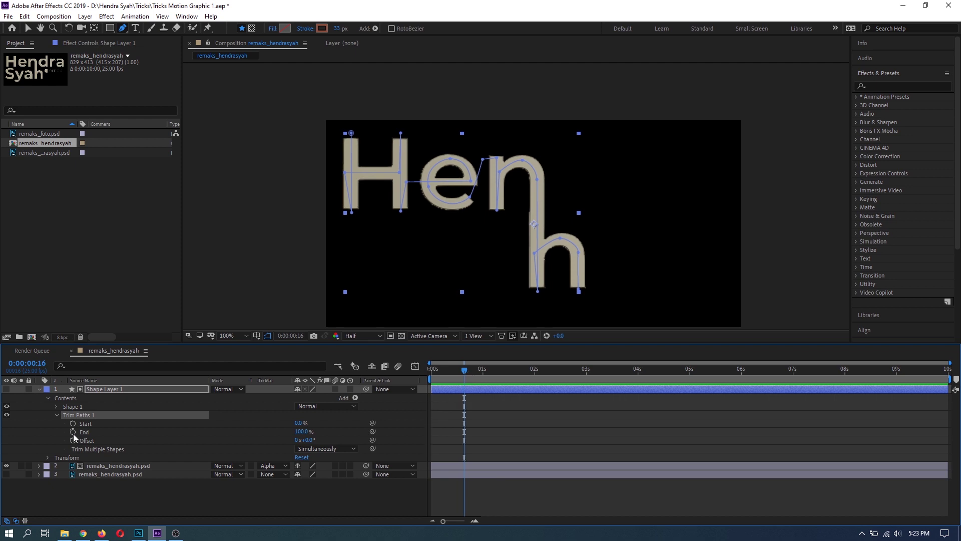
Keyframe the Trim Paths End at 100% at 0:00:00:16 and 0% at the start, and apply Easy Ease to the keyframes
left_click(72, 432)
left_click_drag(303, 432, 252, 431)
left_click_drag(494, 421, 429, 449)
right_click(435, 438)
mouse_move(500, 425)
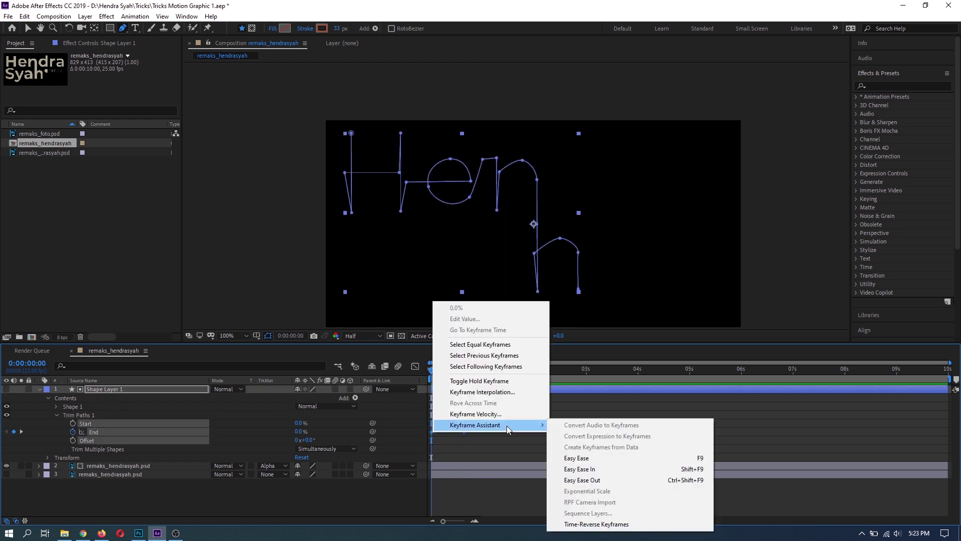
left_click(576, 457)
Move the 100% End keyframe to 0:00:01:13 and preview the letter reveal
left_click_drag(502, 371, 483, 371)
left_click_drag(464, 432, 510, 431)
key("space")
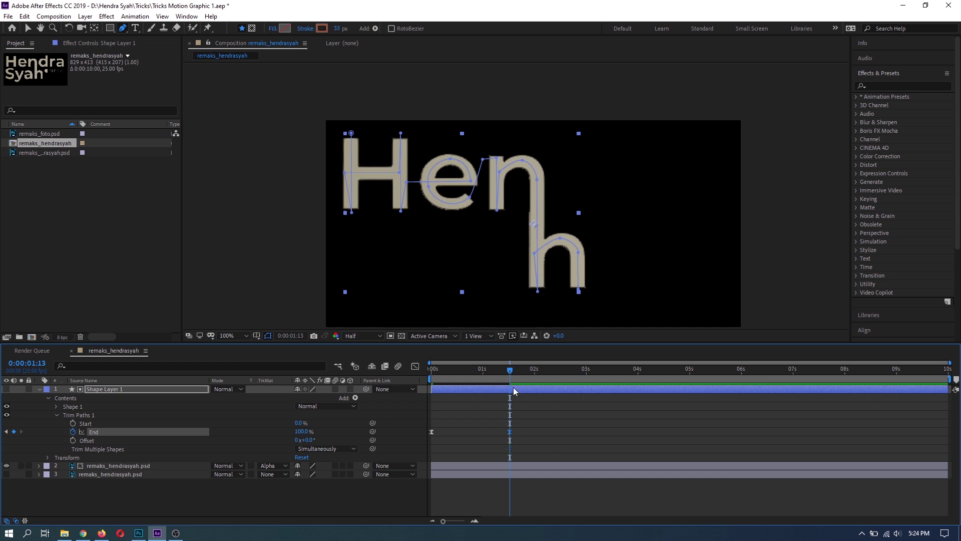
key("space")
key("space")
left_click_drag(555, 371, 430, 388)
key("space")
key("space")
Move the 100% End keyframe to 0:00:02:00, preview the reveal, and collapse Shape Layer 1
left_click_drag(529, 370, 536, 368)
left_click_drag(509, 432, 535, 431)
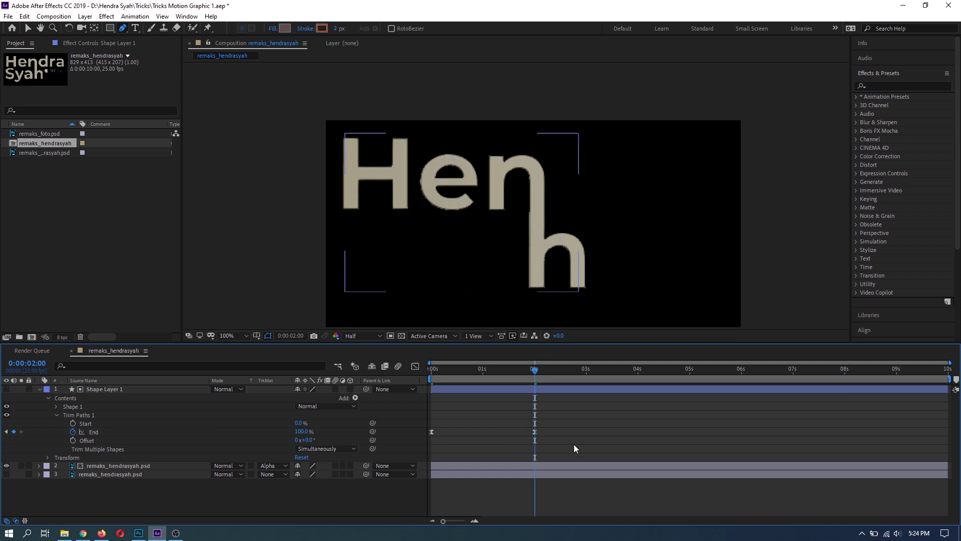
key("space")
key("space")
left_click(39, 389)
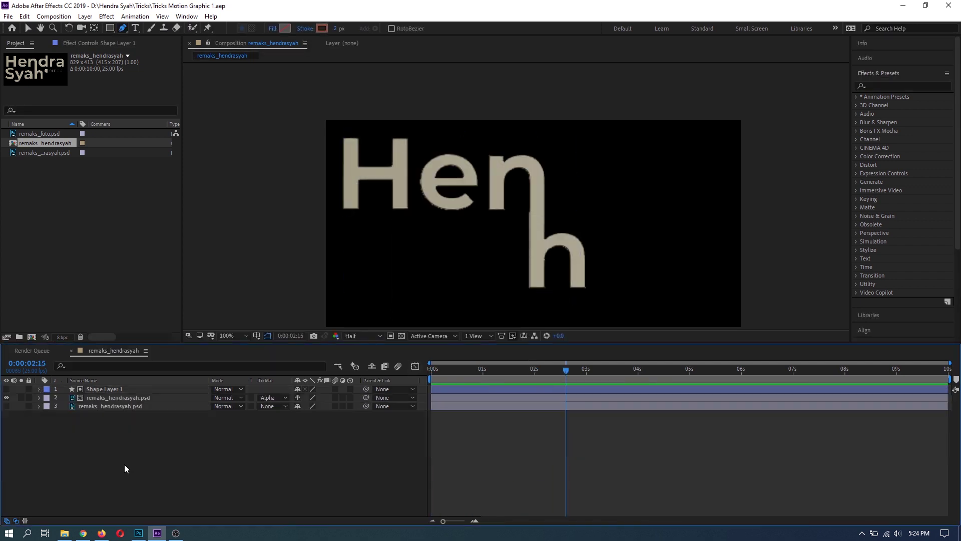
Duplicate the hidden logo layer at the bottom of the stack and make the upper copy visible
left_click(87, 406)
key("ctrl+d")
left_click(6, 407)
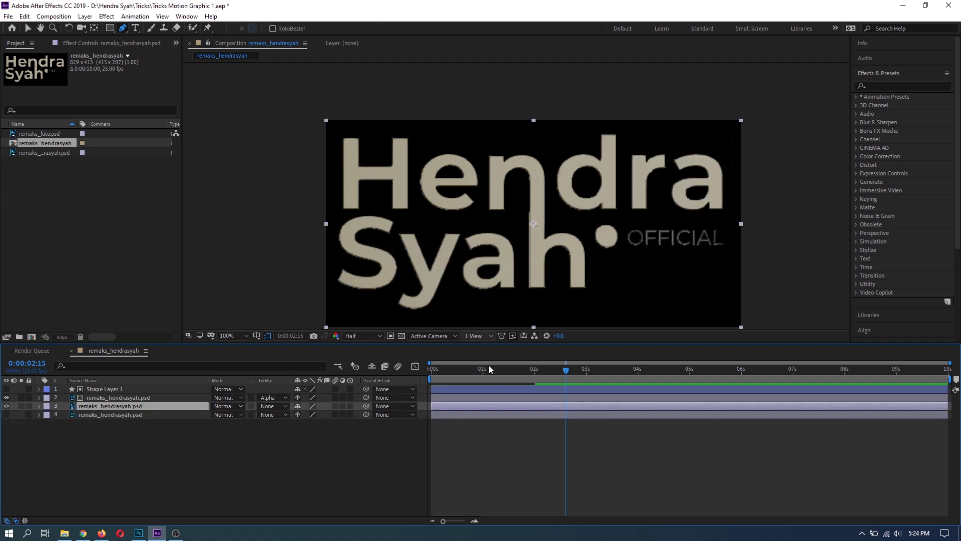
left_click(510, 448)
Trace the bowl and tall stem of the letter d with the Pen tool on a new shape layer
scroll(610, 166, "up", 1)
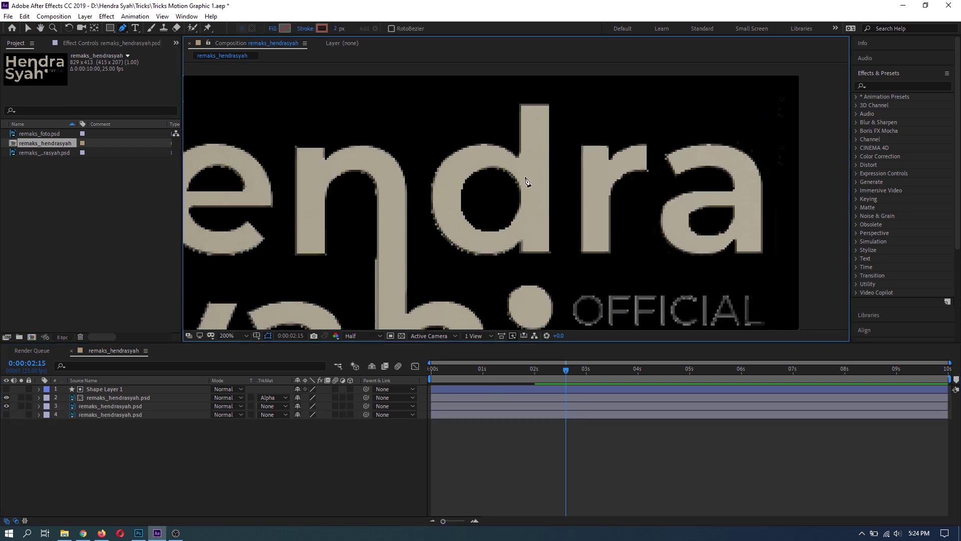
left_click_drag(529, 179, 518, 186)
left_click_drag(481, 155, 470, 160)
left_click_drag(517, 186, 521, 168)
left_click_drag(442, 197, 447, 167)
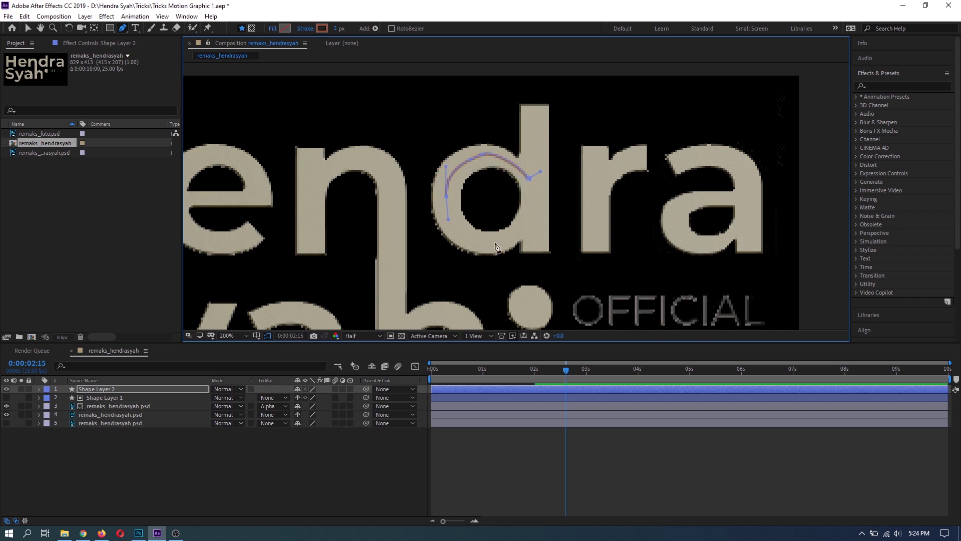
left_click_drag(526, 227, 472, 260)
left_click(534, 99)
left_click(535, 257)
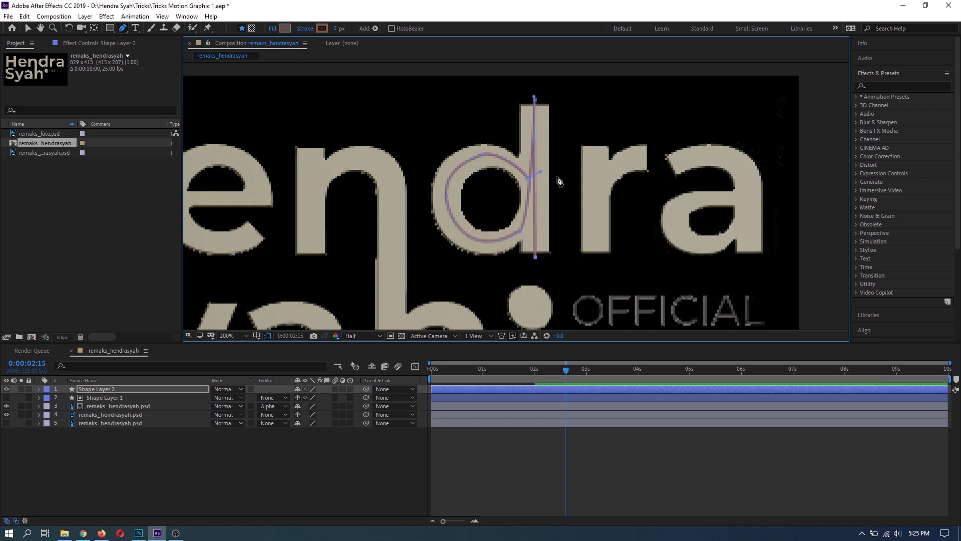
Extend the path from the d through the stem and arm of the letter r
left_click(560, 136)
left_click(593, 129)
left_click(597, 261)
left_click(600, 178)
left_click_drag(641, 157, 662, 174)
Continue the path from the r through the arch, stem and bowl of the final a, then save the project
left_click_drag(716, 153, 739, 159)
left_click_drag(751, 196, 751, 217)
left_click(749, 260)
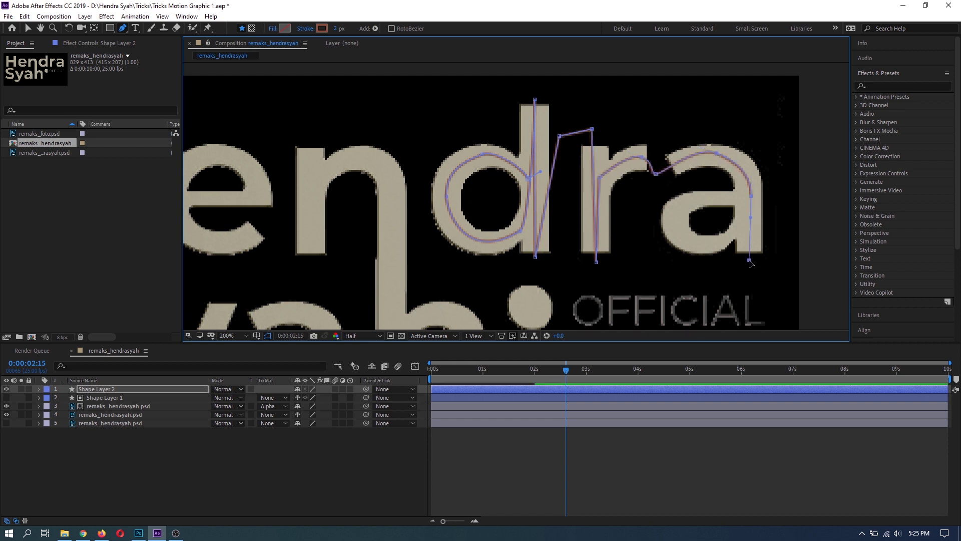
left_click(674, 213)
left_click_drag(705, 244, 718, 244)
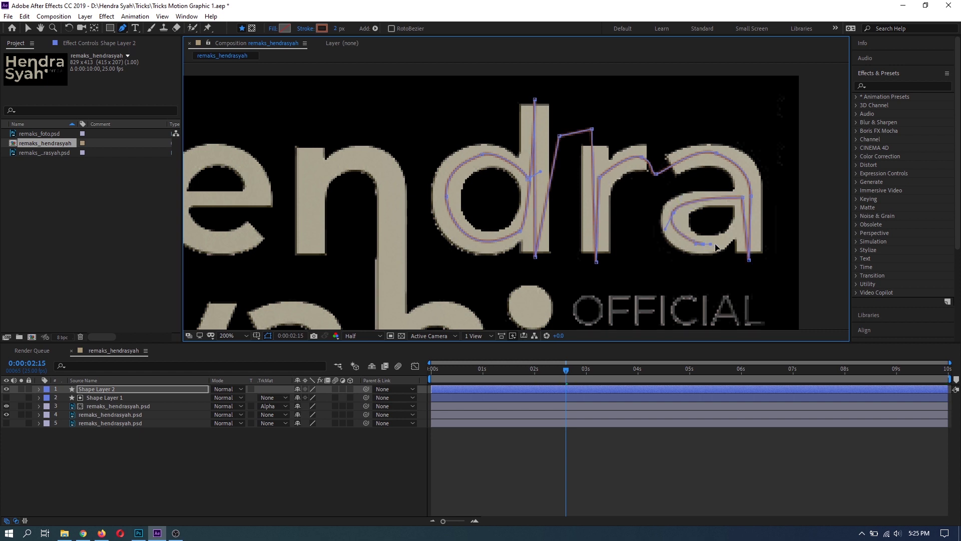
left_click_drag(764, 201, 752, 225)
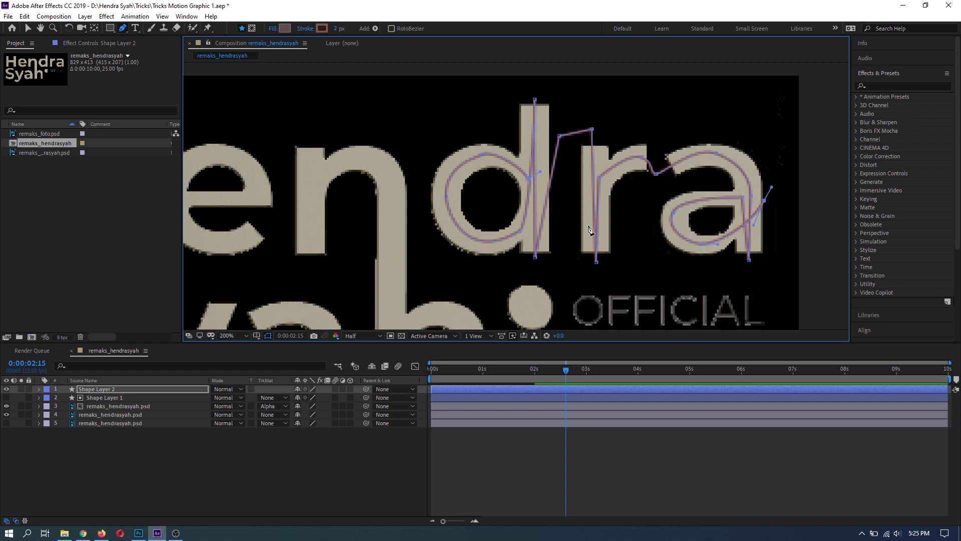
scroll(590, 226, "down", 1)
key("ctrl+s")
left_click(449, 449)
Set the Stroke Width of Shape 1 in Shape Layer 2 to 33
left_click(97, 389)
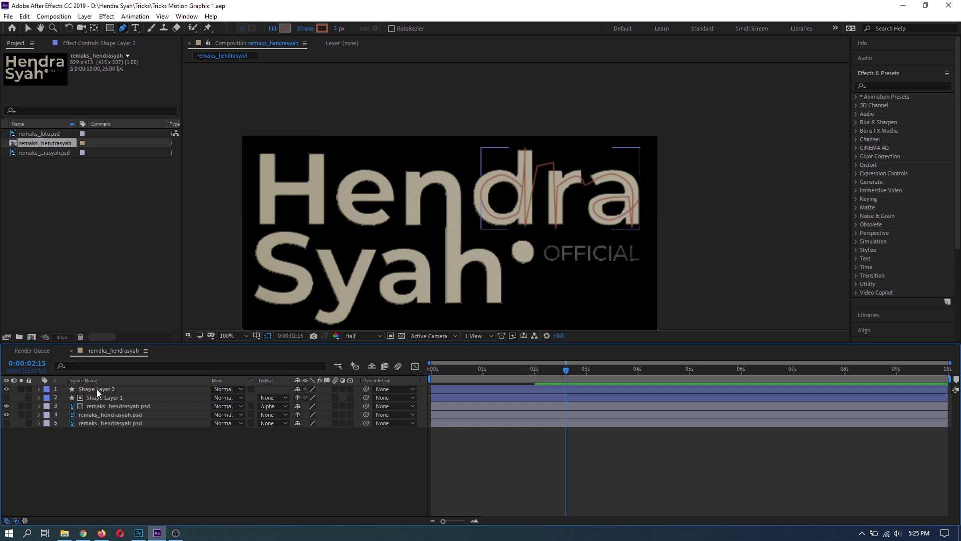
left_click(39, 389)
left_click(48, 397)
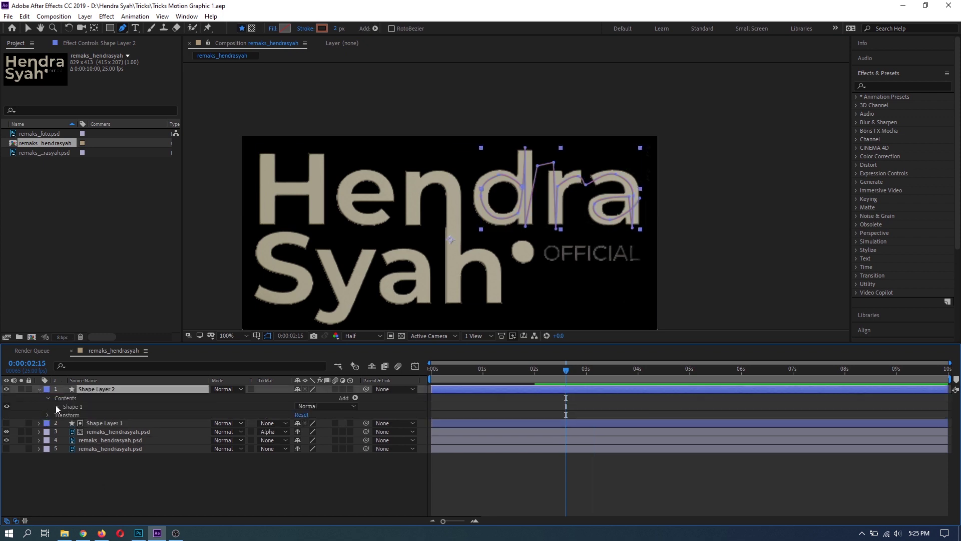
left_click(57, 407)
left_click(65, 432)
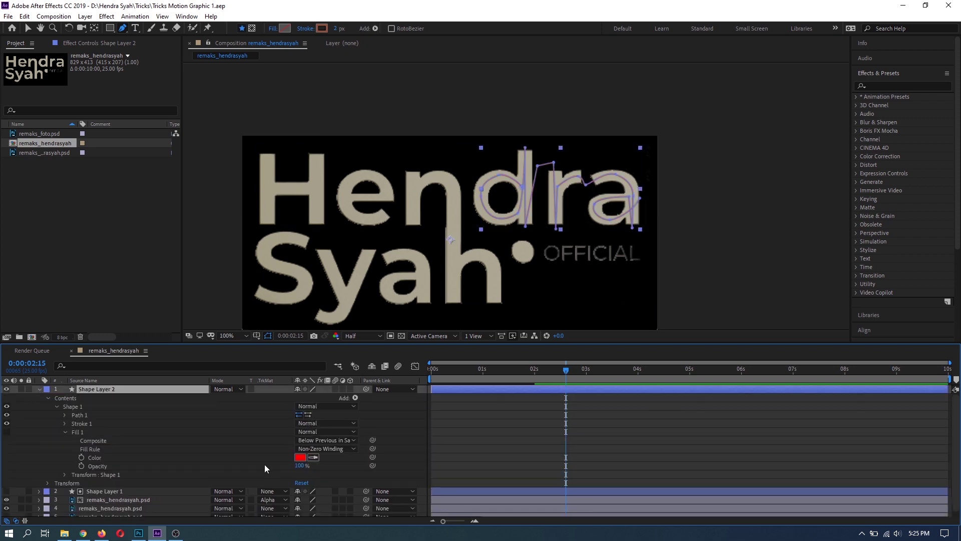
left_click(66, 431)
left_click(65, 423)
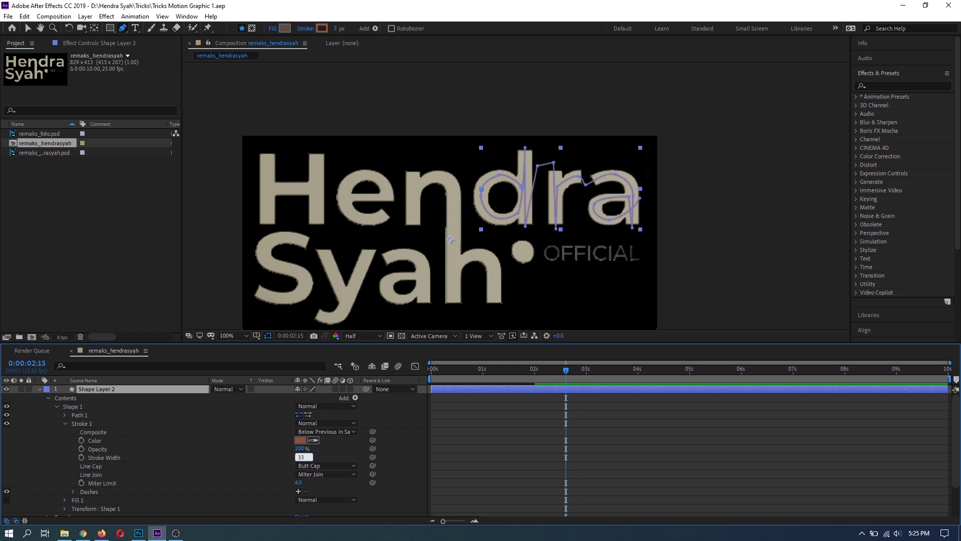
left_click(257, 458)
left_click(242, 440)
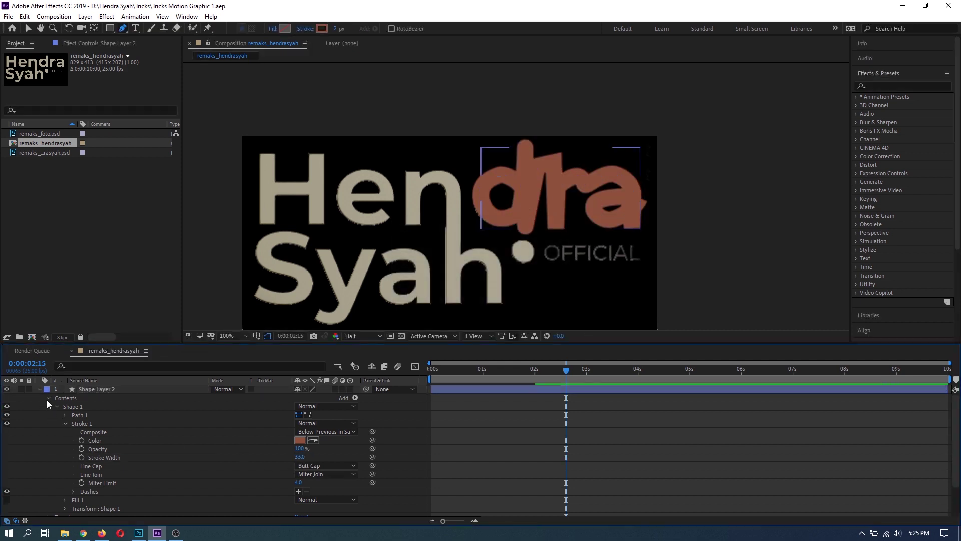
Place Shape Layer 2 directly above the second visible logo copy, make it that copy's alpha track matte, and save
left_click(39, 389)
left_click_drag(89, 389, 89, 409)
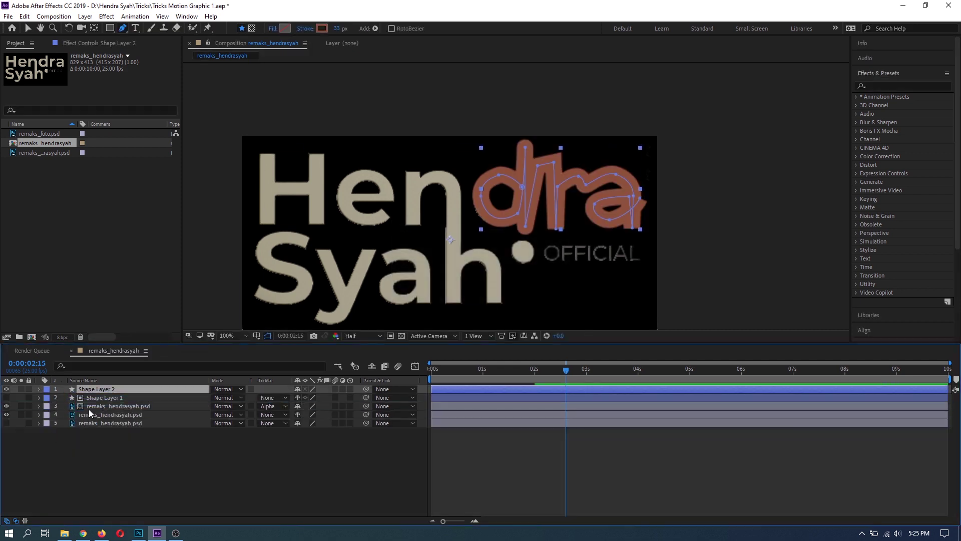
left_click(286, 413)
left_click(291, 440)
key("ctrl+s")
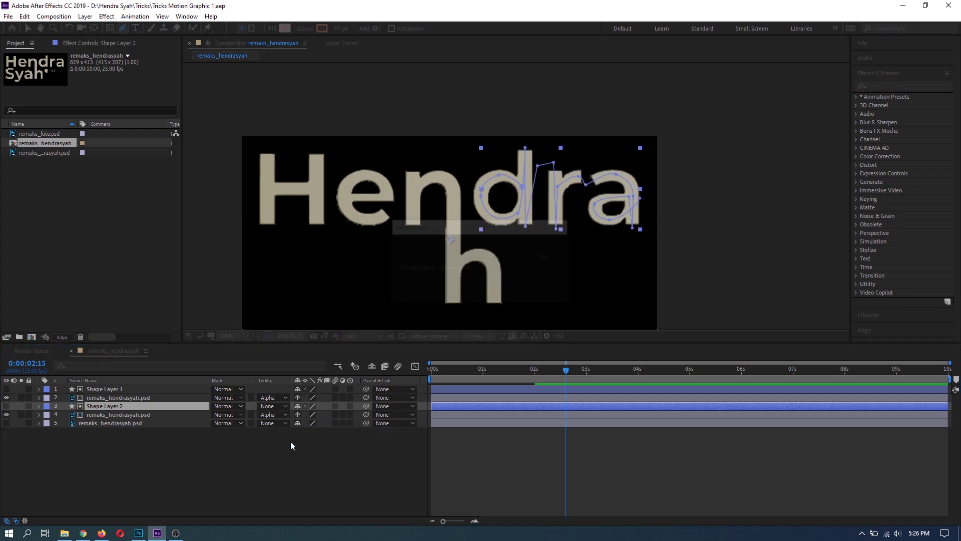
Add Trim Paths to the contents of Shape Layer 2
left_click(40, 406)
left_click(64, 424)
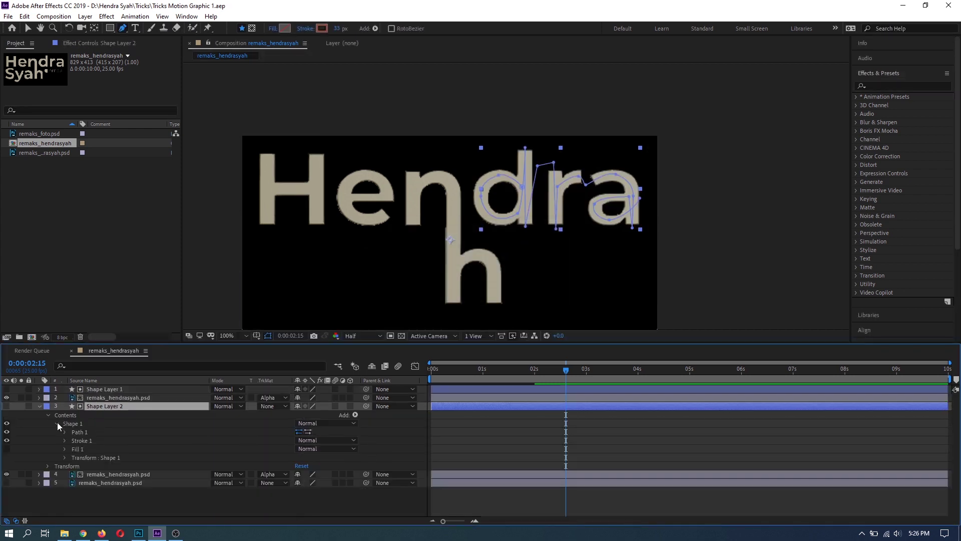
left_click(56, 424)
left_click(355, 415)
left_click(401, 360)
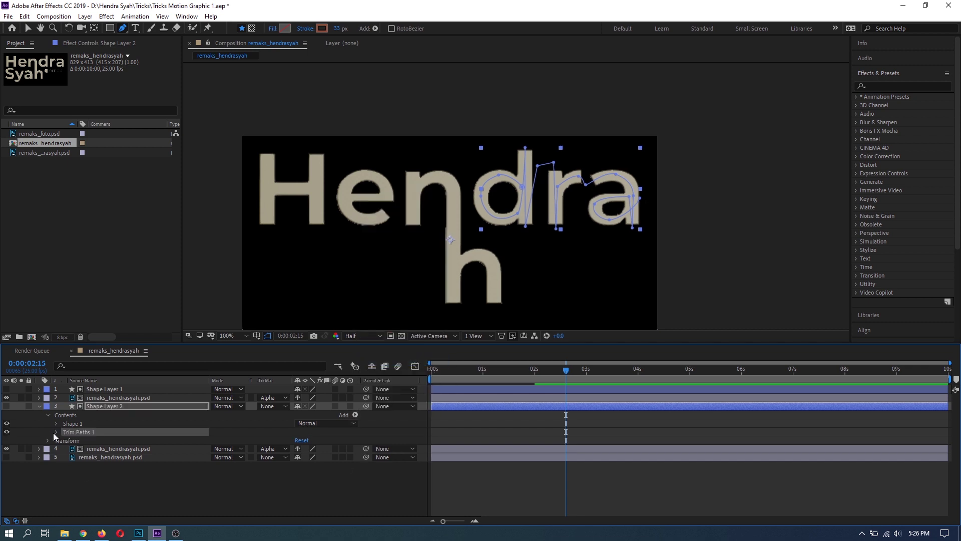
Keyframe the Trim Paths End of Shape Layer 2 from 0% at 0:00:01:08 to 100% at 0:00:02:03
left_click(57, 432)
mouse_move(569, 376)
left_mouse_down()
mouse_move(469, 377)
mouse_move(543, 376)
left_mouse_up()
left_click(73, 449)
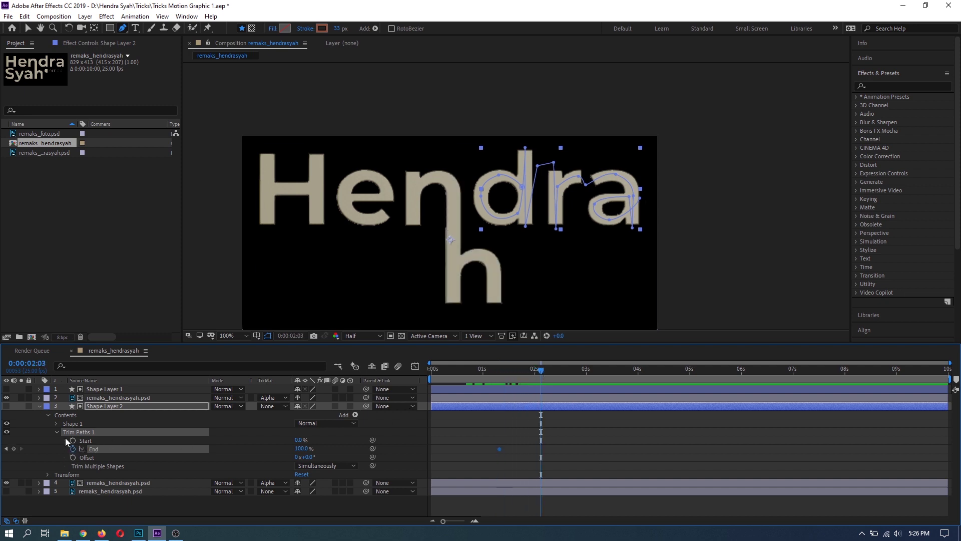
left_click(6, 449)
type("0")
key("Return")
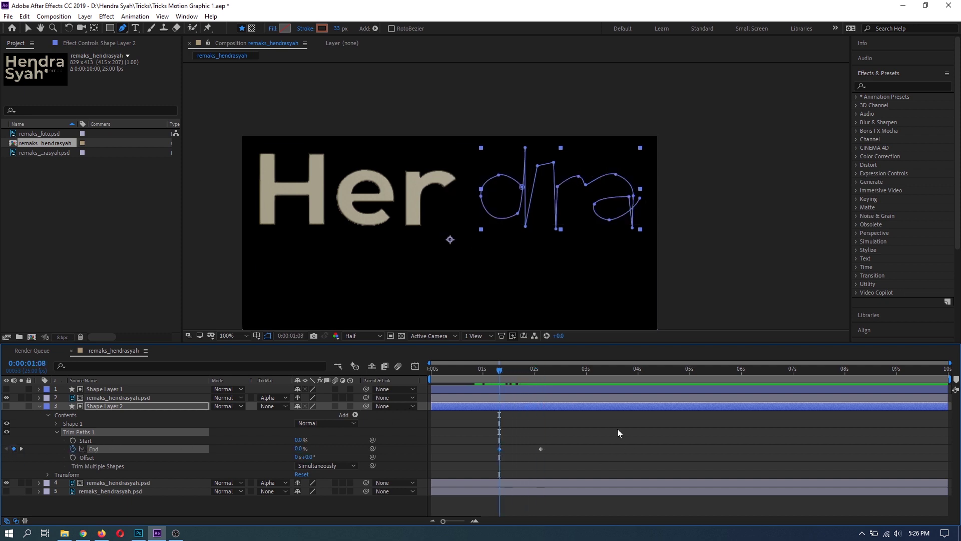
Apply easing to both End keyframes of Shape Layer 2, preview the reveal from the start, save, and collapse the layer
left_click(490, 461)
key("Home")
key("space")
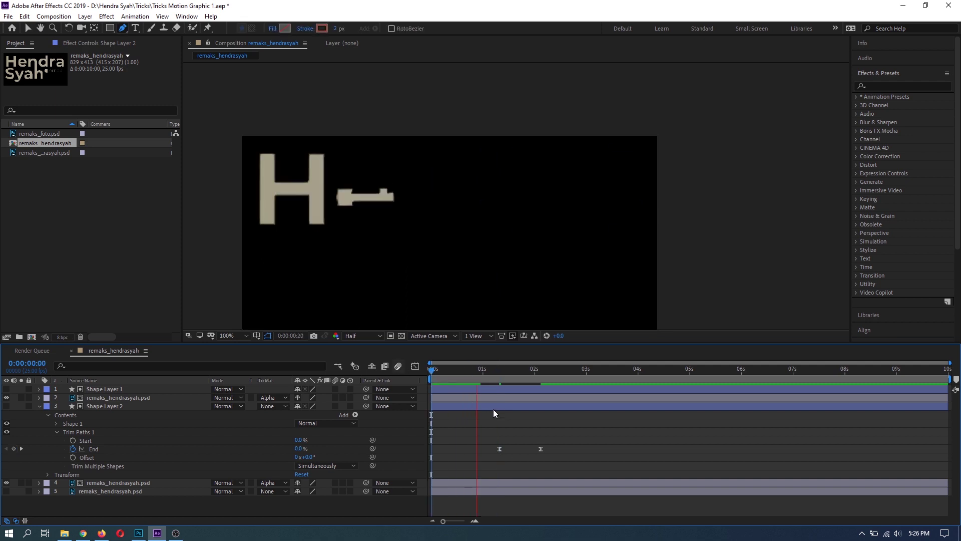
key("space")
key("space")
left_click_drag(424, 219, 511, 180)
left_click(461, 432)
key("ctrl+s")
key("u")
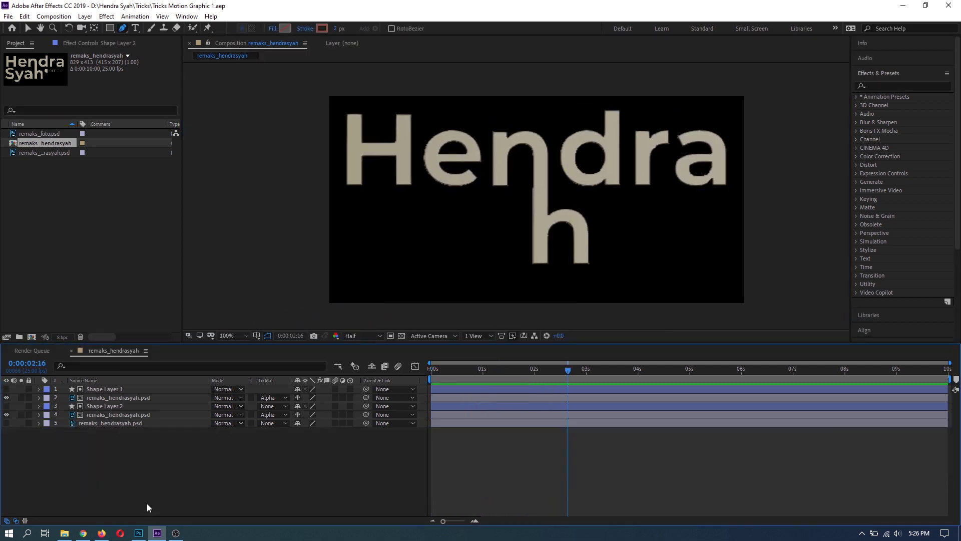
Duplicate the hidden logo layer at the bottom of the stack, make the upper copy visible, and save
left_click(98, 423)
key("ctrl+d")
left_click(7, 424)
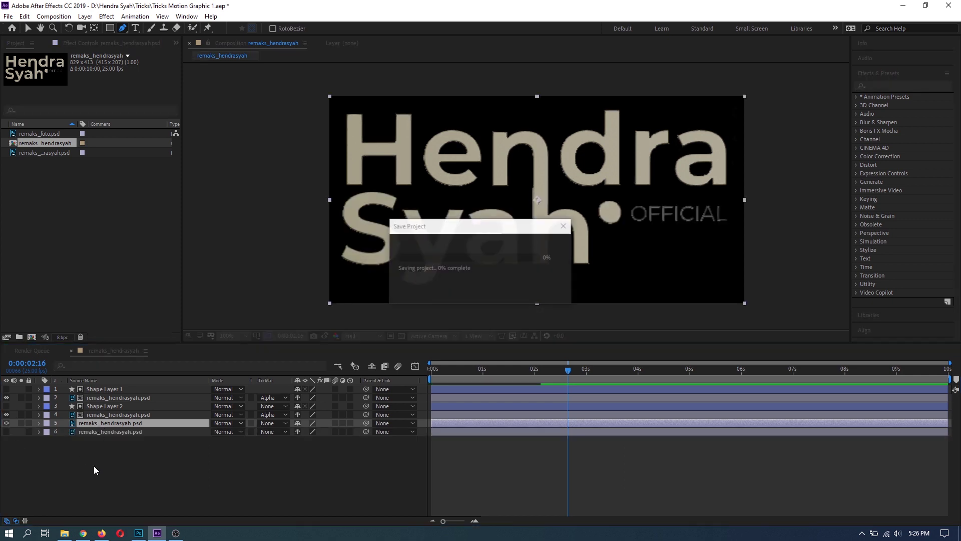
left_click(94, 466)
key("ctrl+s")
Trace the capital S of the second word with the Pen tool on a new shape layer
scroll(398, 210, "up", 2)
left_click_drag(398, 210, 530, 156)
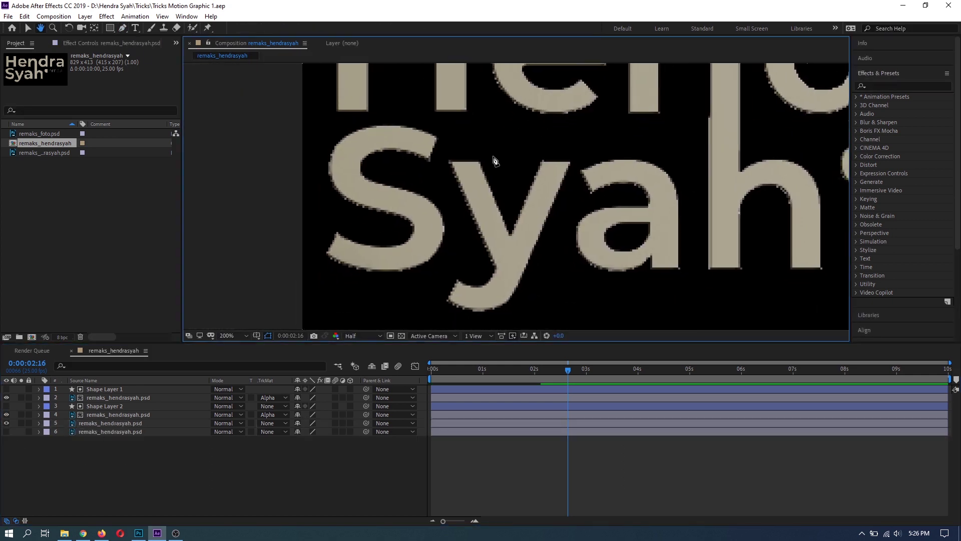
left_click_drag(367, 137, 381, 129)
left_click(438, 152)
left_click_drag(379, 195, 342, 195)
left_click_drag(430, 226, 430, 242)
left_click_drag(326, 241, 384, 294)
scroll(399, 294, "down", 1)
Extend the path from the S along both arms and the curved tail of the y
left_click_drag(450, 245, 453, 248)
left_click_drag(466, 240, 497, 259)
scroll(495, 248, "up", 1)
left_click(484, 133)
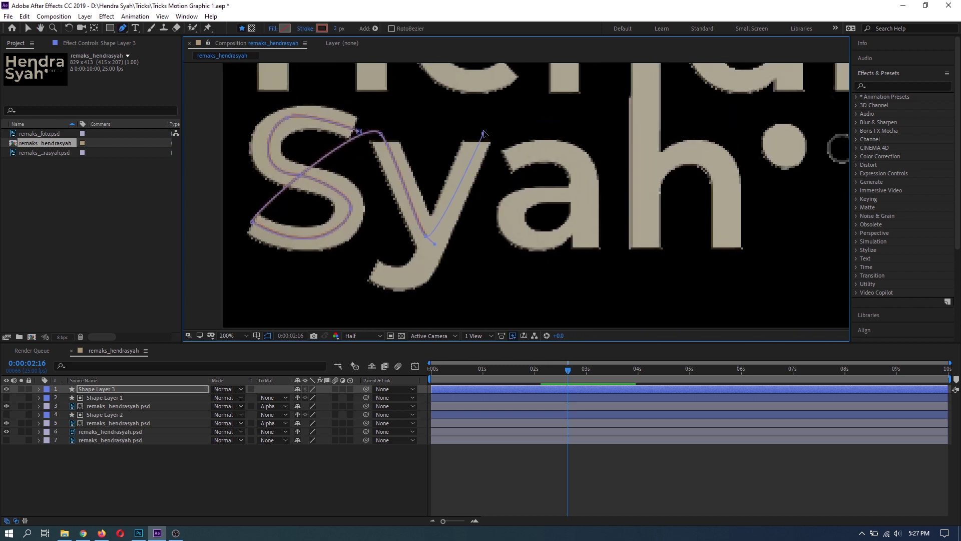
left_click_drag(403, 278, 425, 277)
Continue the path from the y's tail through the arch, stem and bowl of the a, then save the project
left_click(503, 165)
left_click_drag(585, 165, 558, 134)
left_click(586, 253)
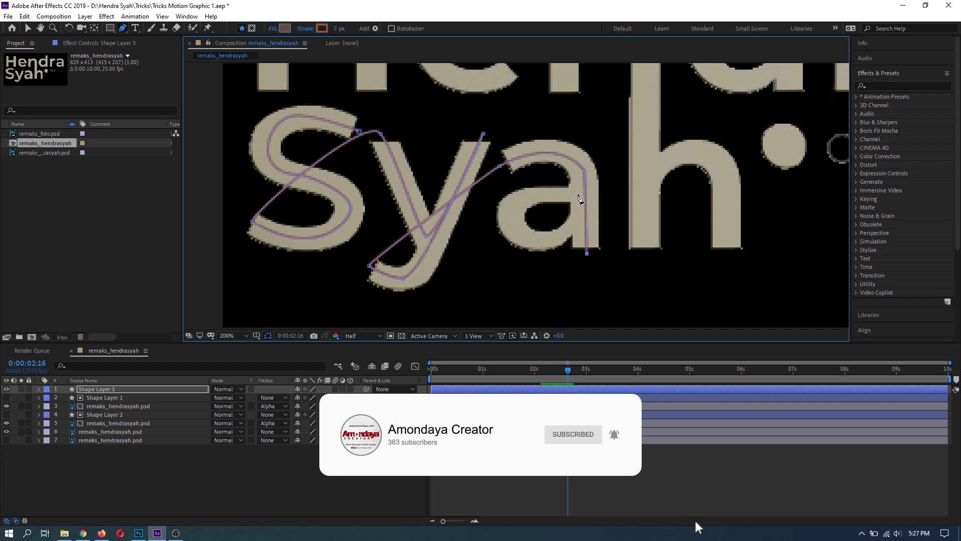
left_click(580, 198)
left_click_drag(510, 218, 514, 191)
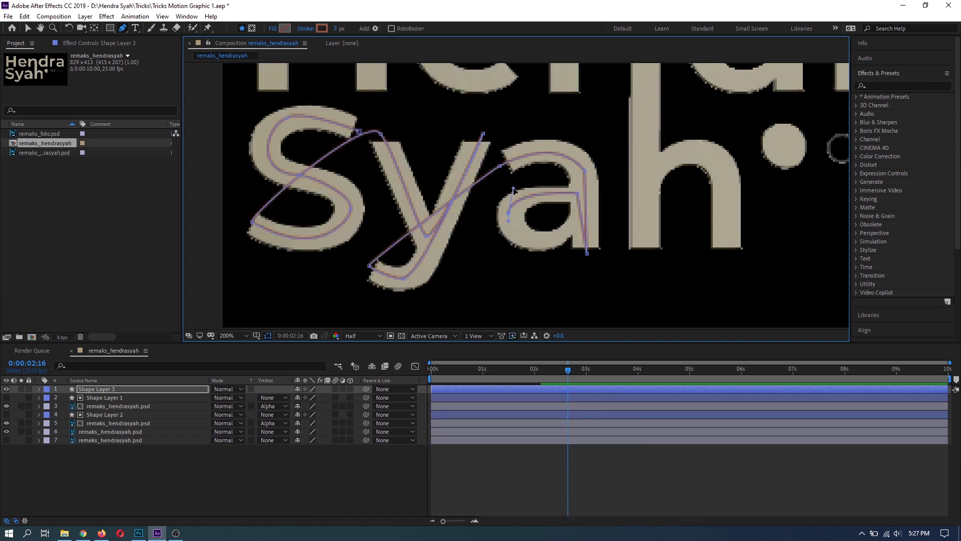
left_click_drag(601, 201, 608, 193)
left_click_drag(508, 221, 527, 278)
left_click_drag(596, 271, 520, 312)
scroll(520, 312, "down", 1)
left_click(27, 29)
left_click(112, 470)
key("ctrl+s")
Place Shape Layer 3 directly above the third visible logo copy and make it that copy's alpha track matte
left_click_drag(89, 390, 89, 427)
left_click(280, 432)
left_click(276, 452)
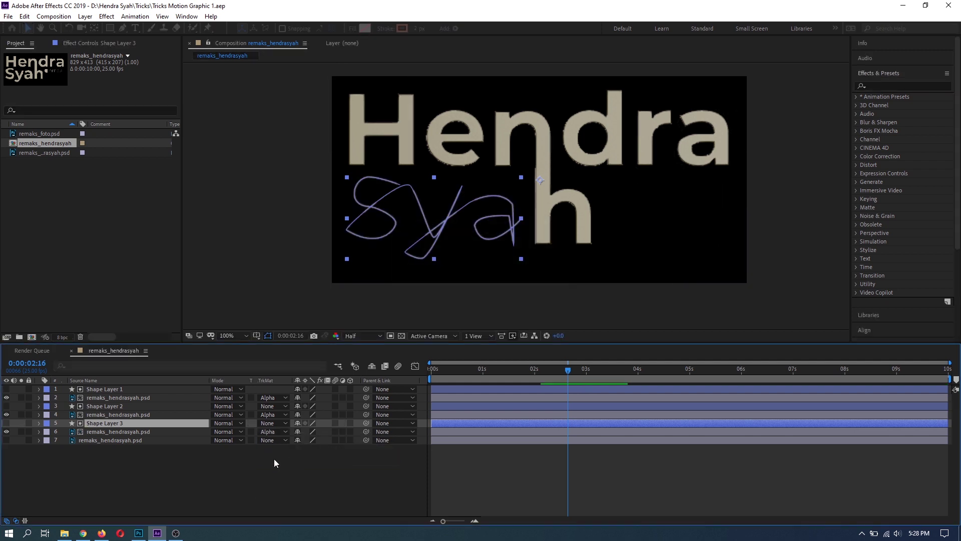
Set the Stroke Width of Shape 1 in Shape Layer 3 to 33
left_click(39, 423)
left_click(49, 432)
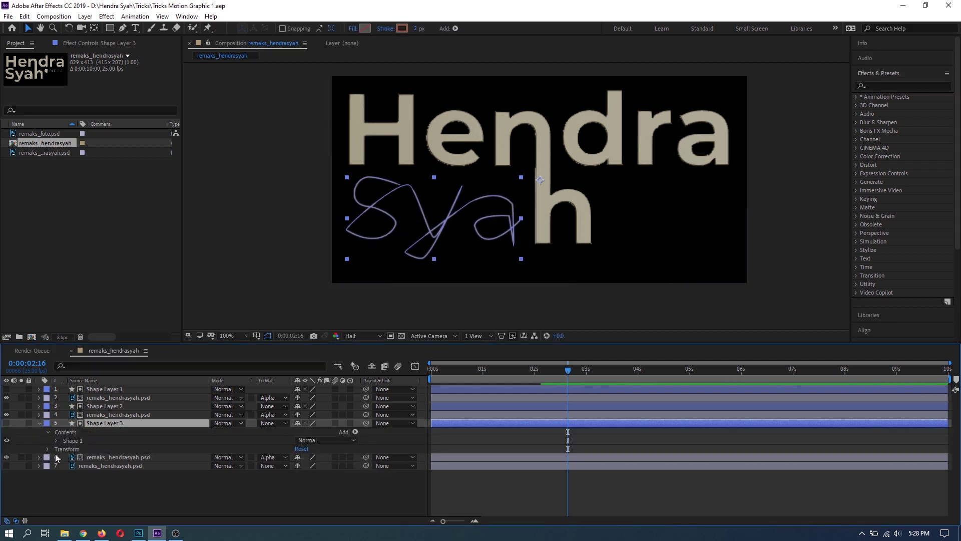
left_click(57, 440)
left_click(65, 458)
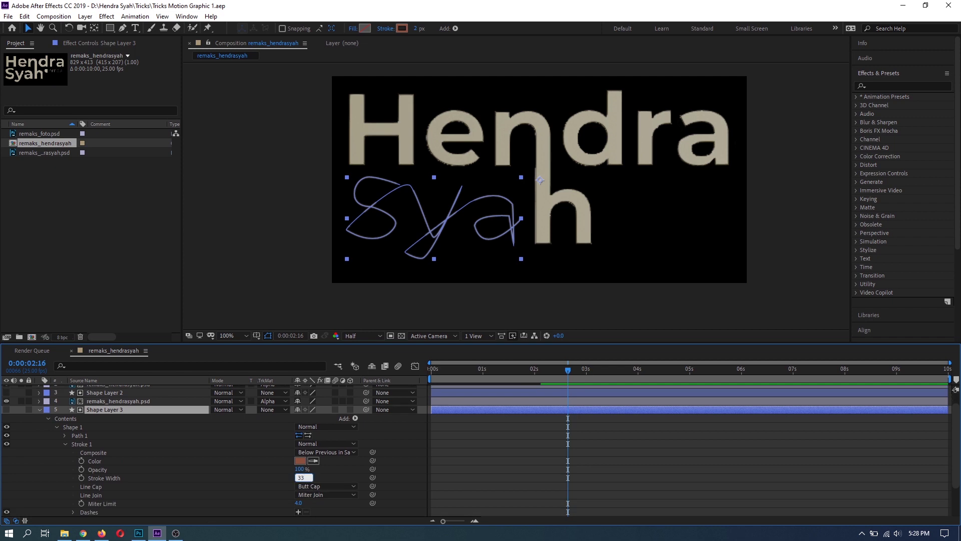
key("Return")
Add Trim Paths to Shape 1 in Shape Layer 3 and collapse its stroke properties
scroll(60, 431, "up", 1)
left_click(355, 432)
left_click(396, 380)
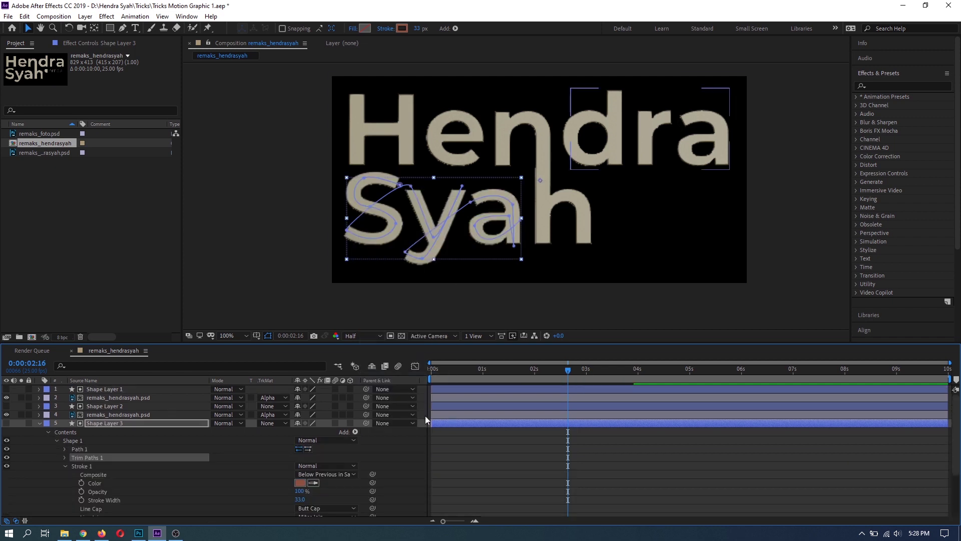
left_click(65, 466)
Keyframe the Trim Paths End of Shape Layer 3 from 0% at 0:00:01:09 to 100% just after 2 seconds, with easing
mouse_move(502, 371)
left_mouse_down()
mouse_move(464, 375)
mouse_move(536, 374)
left_mouse_up()
left_click(65, 457)
left_click(71, 474)
left_click(14, 474)
left_click(6, 474)
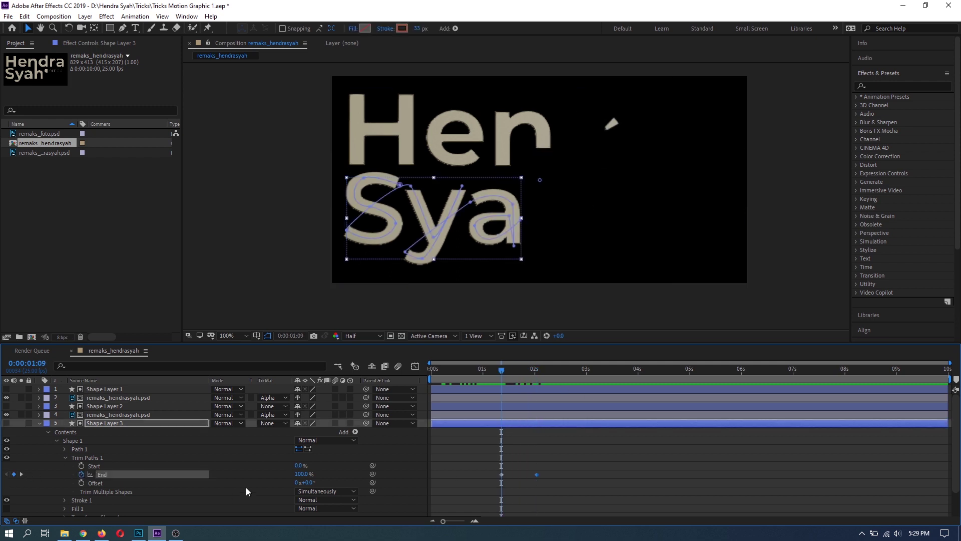
key("Return")
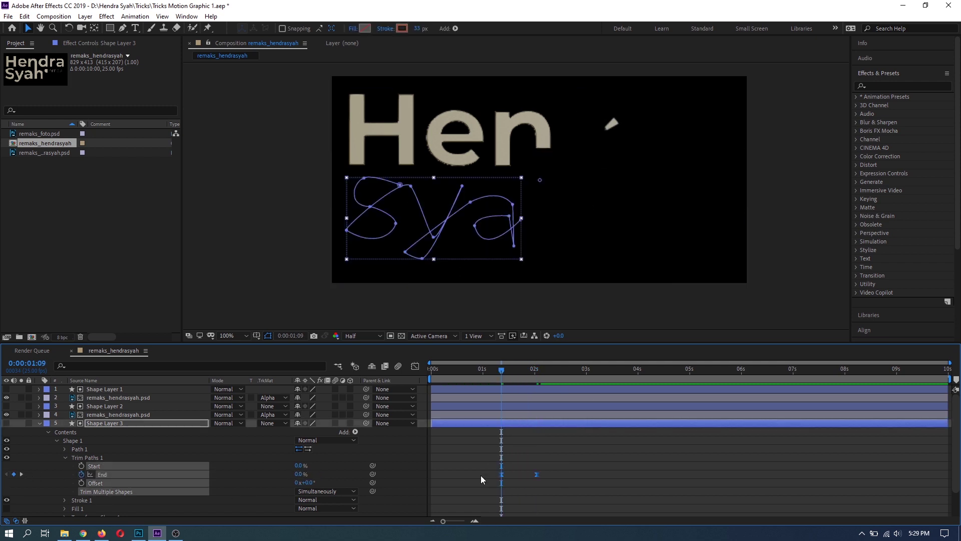
Save the project, preview the full reveal from the start, and collapse Shape Layer 3
left_click(480, 476)
key("Home")
key("space")
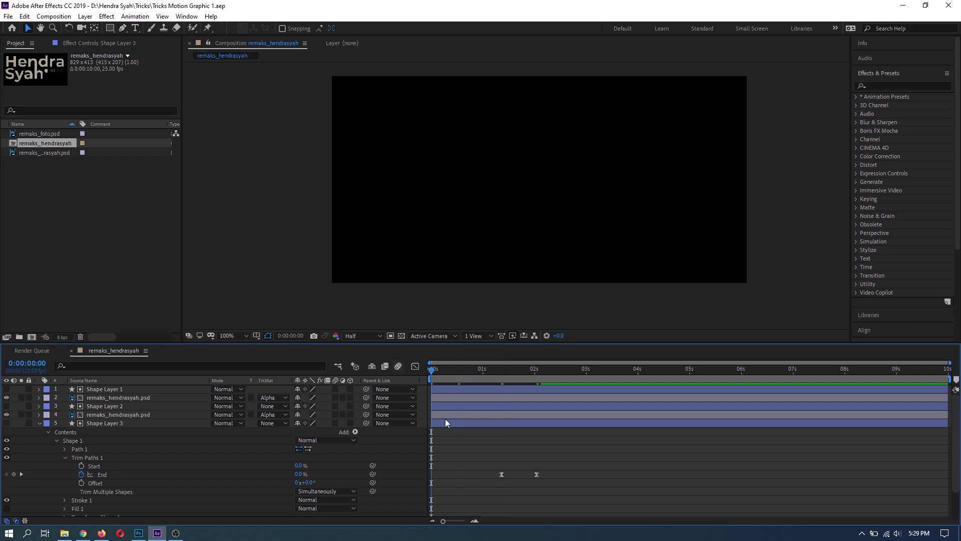
key("space")
left_click(402, 369)
key("Home")
key("space")
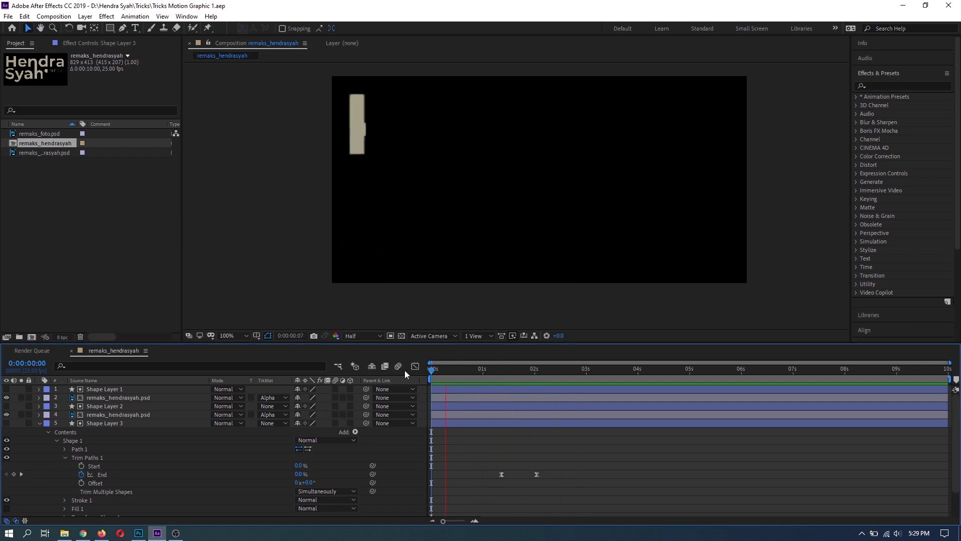
key("space")
left_click(39, 423)
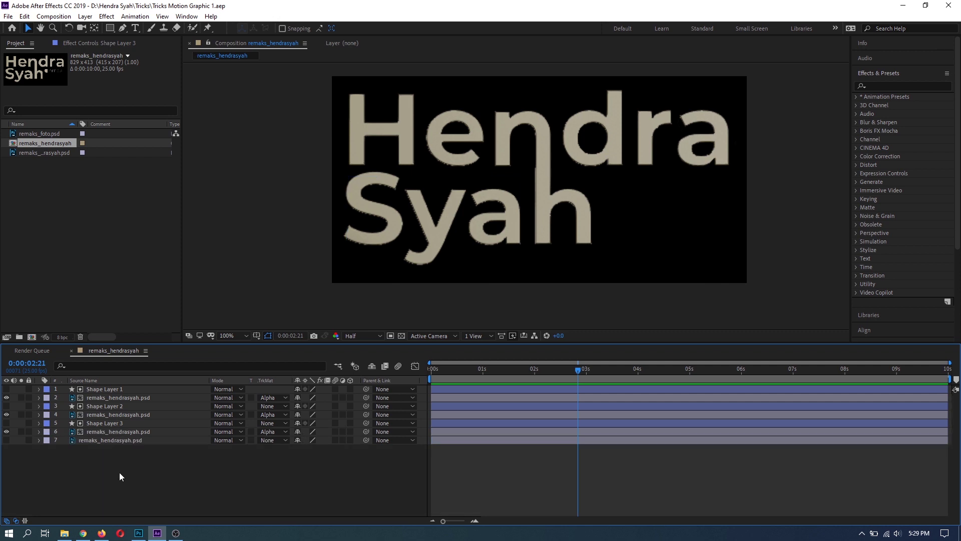
Extend the path on Shape Layer 1 from the foot of the h up to the round dot beside it
left_click(115, 440)
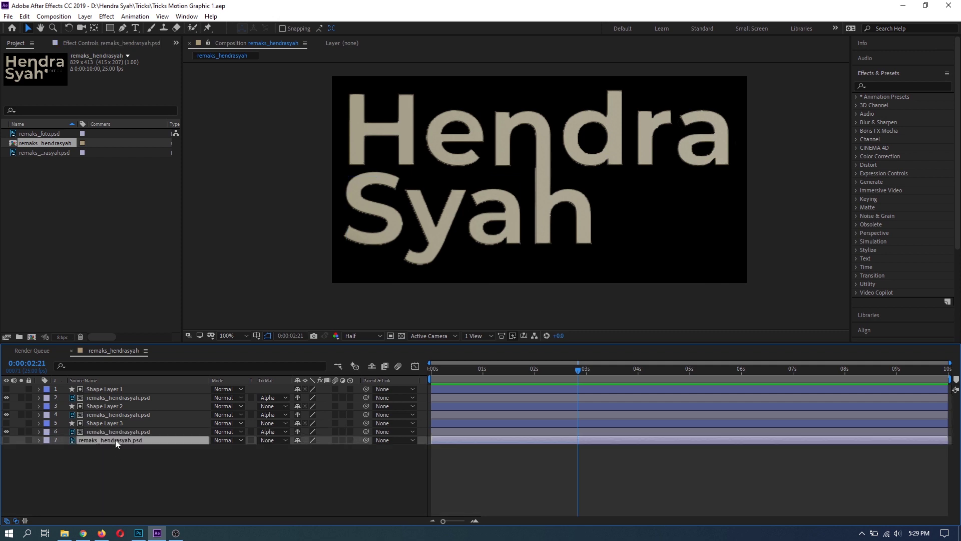
left_click(451, 424)
left_click(112, 389)
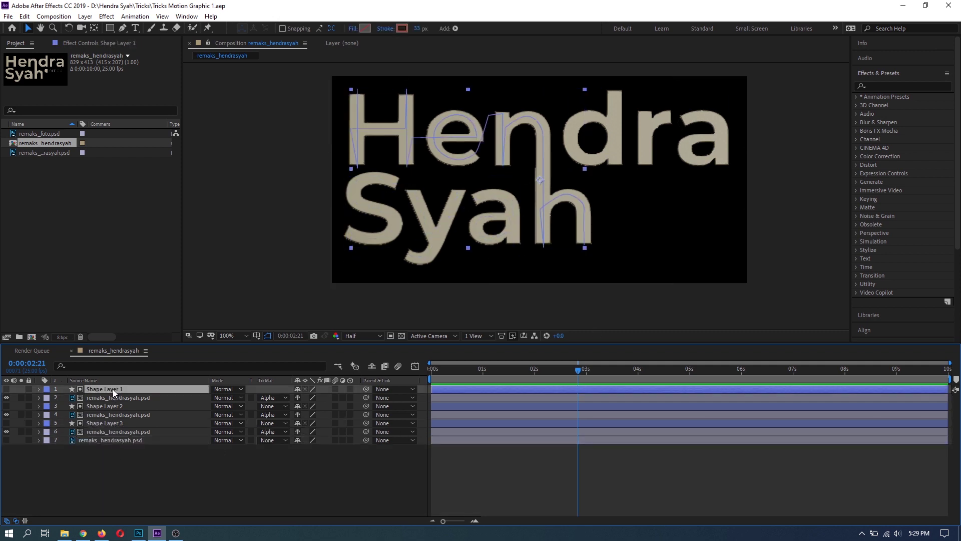
scroll(638, 290, "up", 2)
key("g")
left_click(518, 283)
left_click_drag(586, 192, 606, 188)
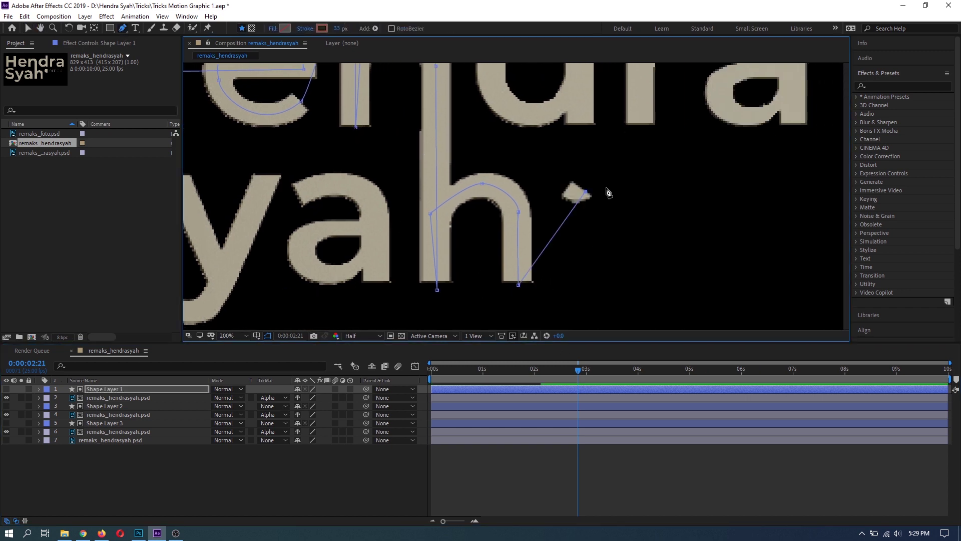
Continue the path in a zigzag across the round dot and adjust its points so the stroke covers the whole dot
scroll(593, 172, "up", 2)
left_click_drag(546, 241, 462, 247)
left_click(444, 257)
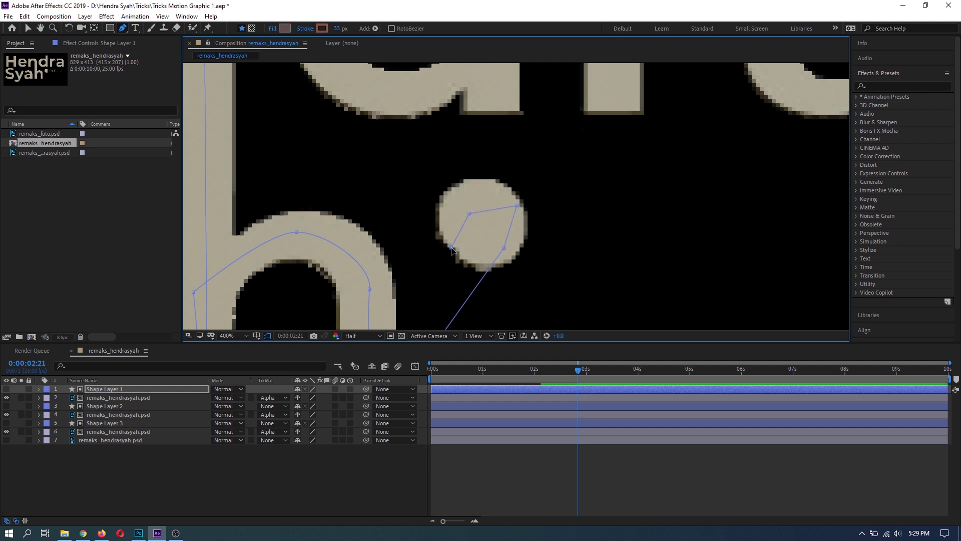
left_click_drag(472, 215, 528, 194)
mouse_move(503, 249)
left_mouse_down()
mouse_move(526, 257)
mouse_move(492, 247)
left_mouse_up()
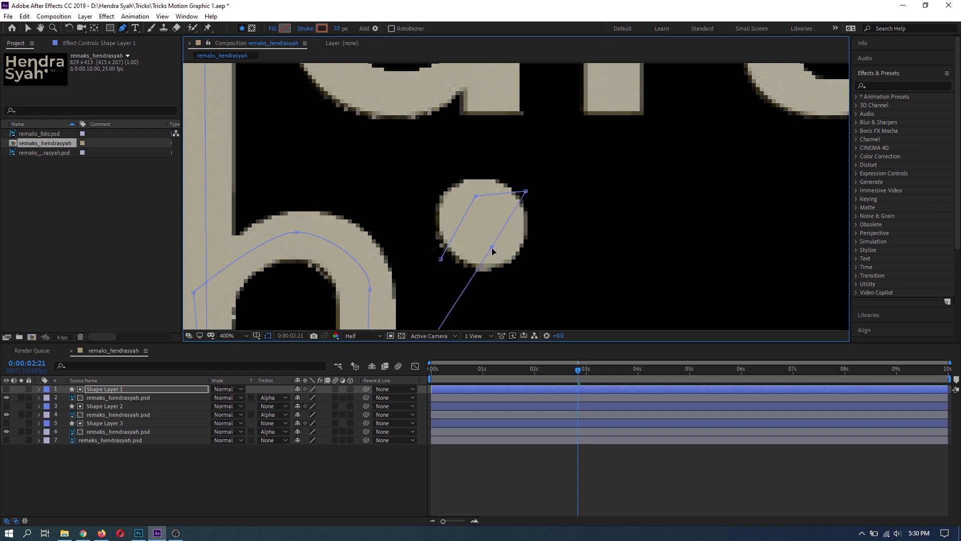
Look over the whole composition and compare the logo with the original artwork in Photoshop
scroll(492, 247, "down", 2)
left_click(519, 473)
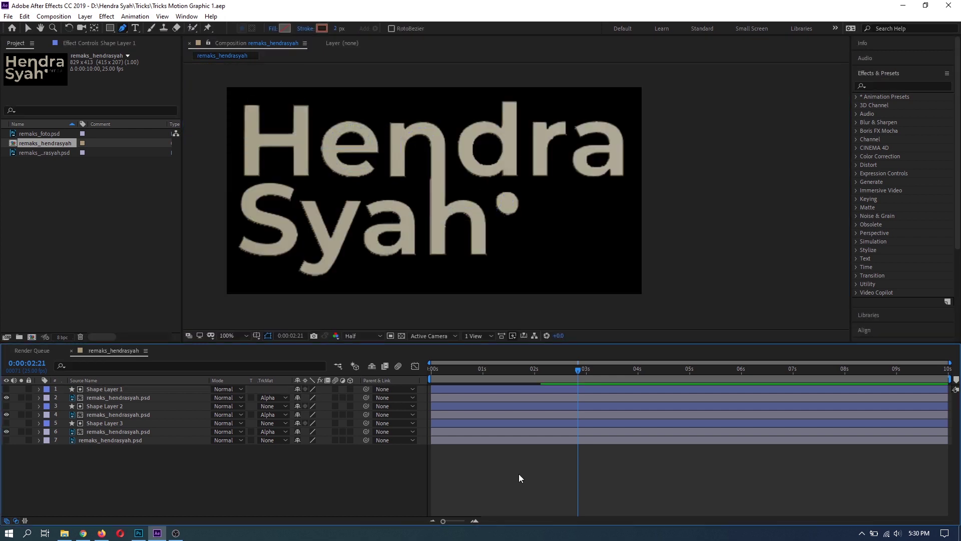
left_click(138, 533)
left_click(101, 40)
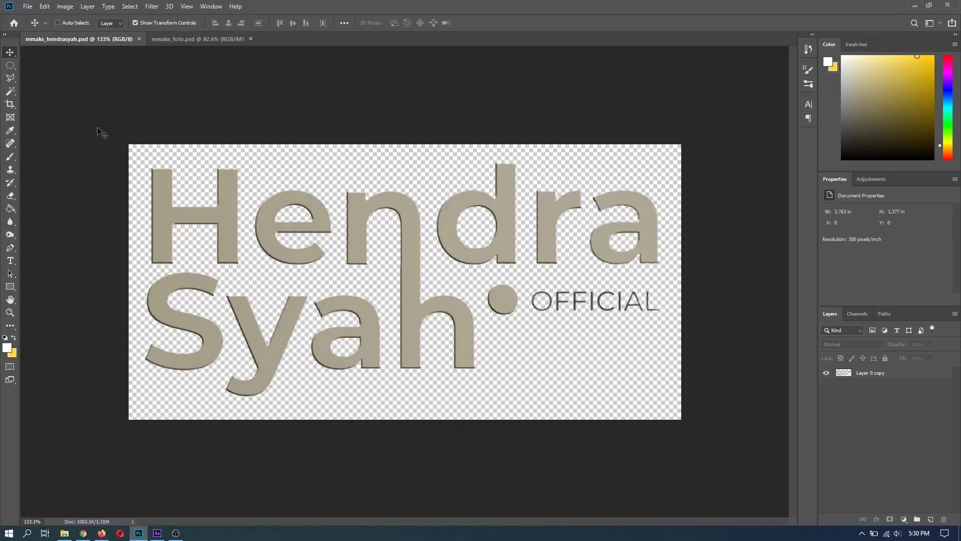
left_click(156, 534)
Extend the Shape Layer 1 path from the round dot horizontally across the word OFFICIAL and adjust its points to cover the text
left_click_drag(452, 369, 568, 374)
left_click(566, 387)
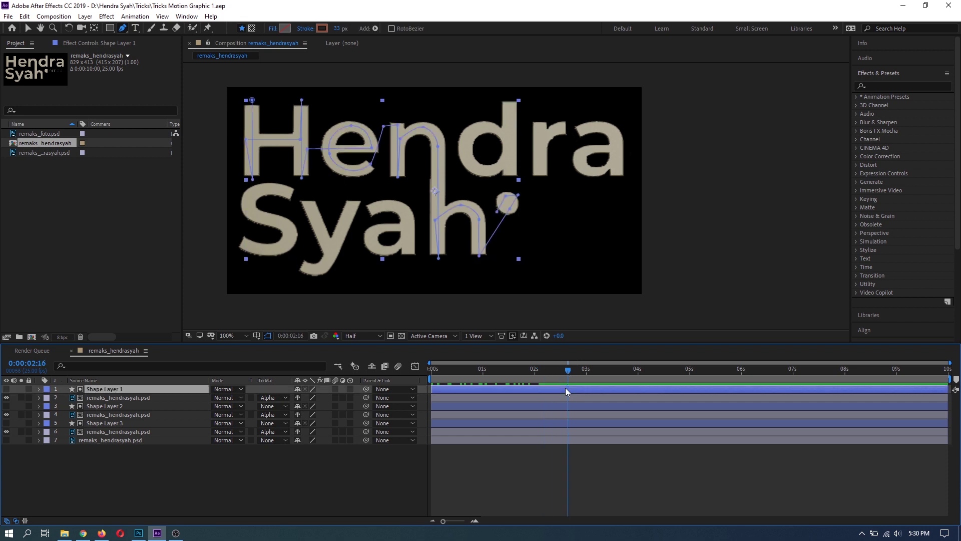
scroll(518, 200, "up", 2)
left_click(596, 208)
left_click_drag(598, 212, 744, 215)
left_click_drag(544, 209, 539, 214)
scroll(570, 219, "down", 1)
Save the project, end the work area at about 0:00:04:00 and preview the logo reveal
left_click(477, 481)
key("ctrl+s")
left_click(638, 374)
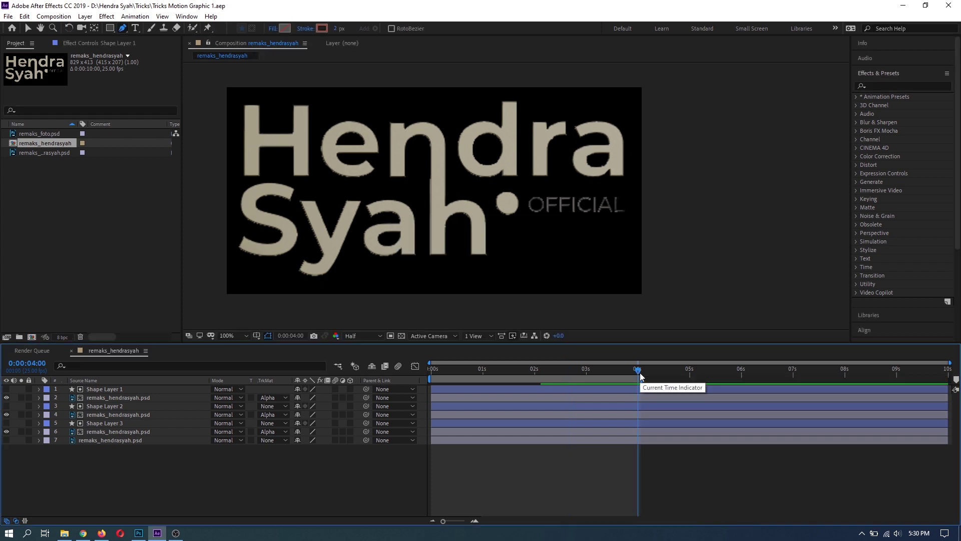
key("space")
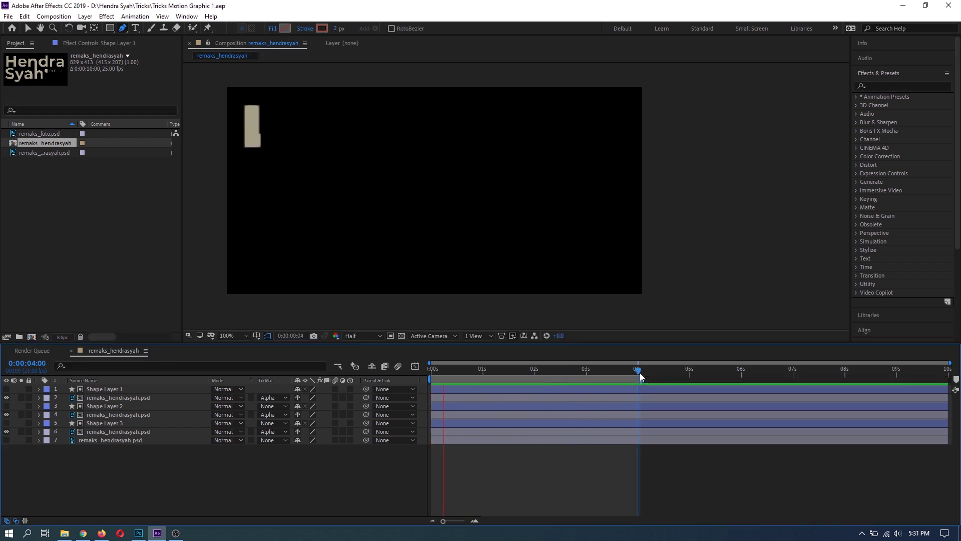
key("space")
Create a new composition from the remaks_foto.psd footage
left_click(41, 193)
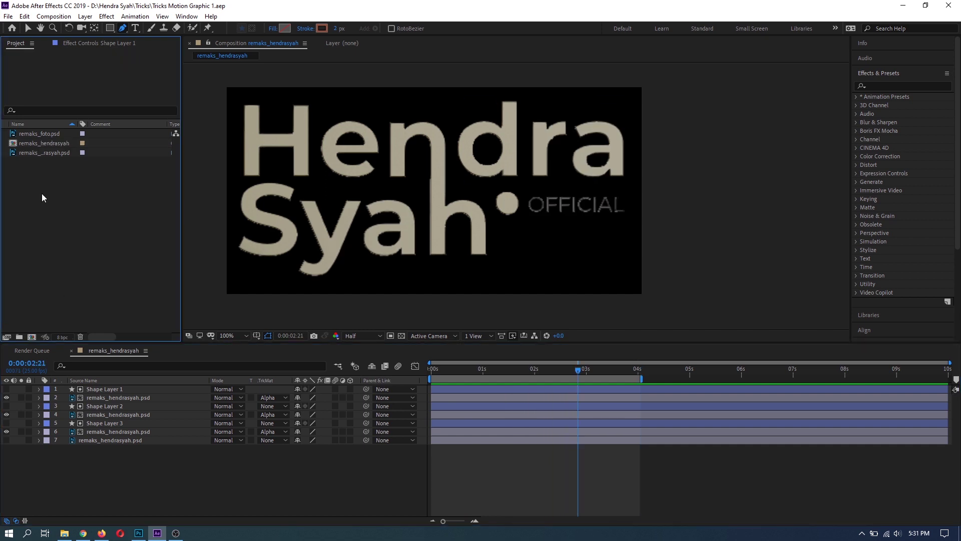
left_click(40, 134)
left_click(45, 143)
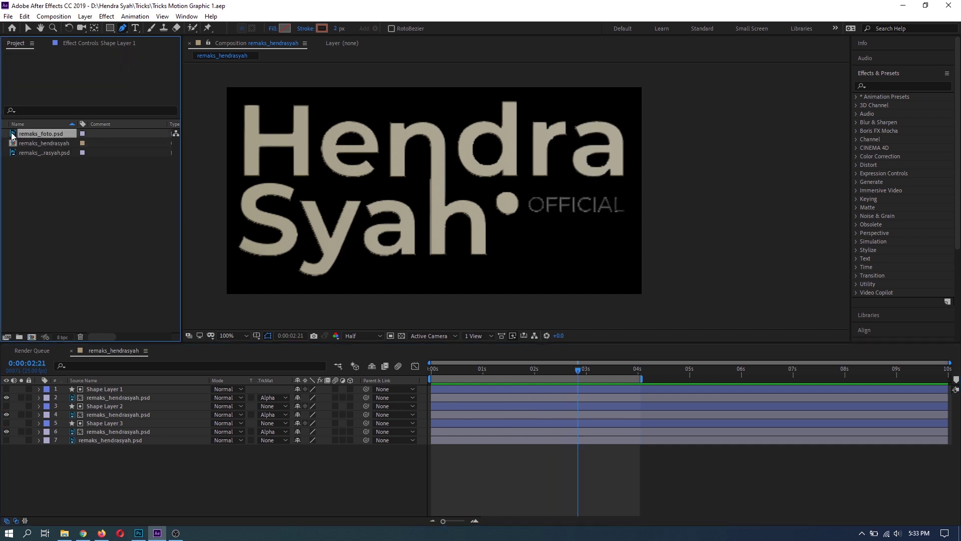
left_click_drag(12, 135, 32, 336)
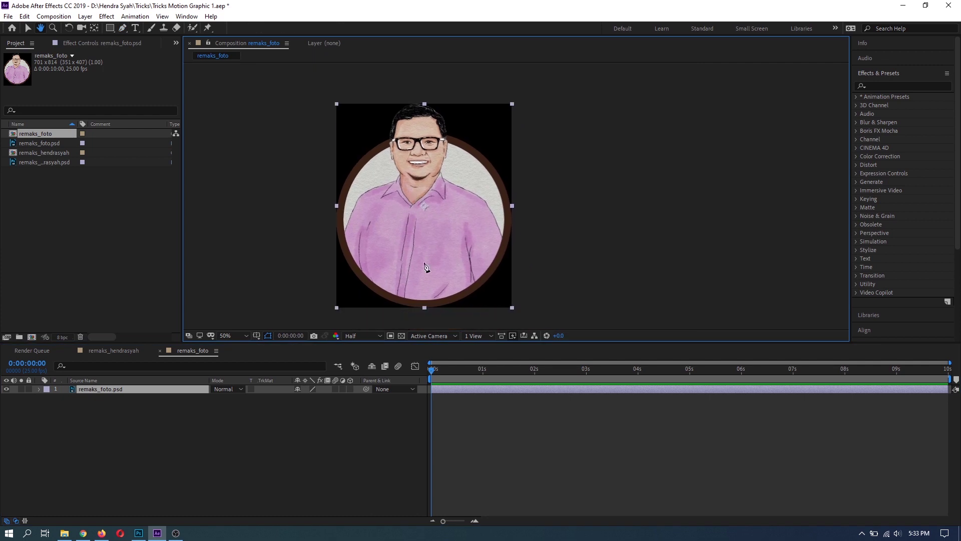
left_click(484, 433)
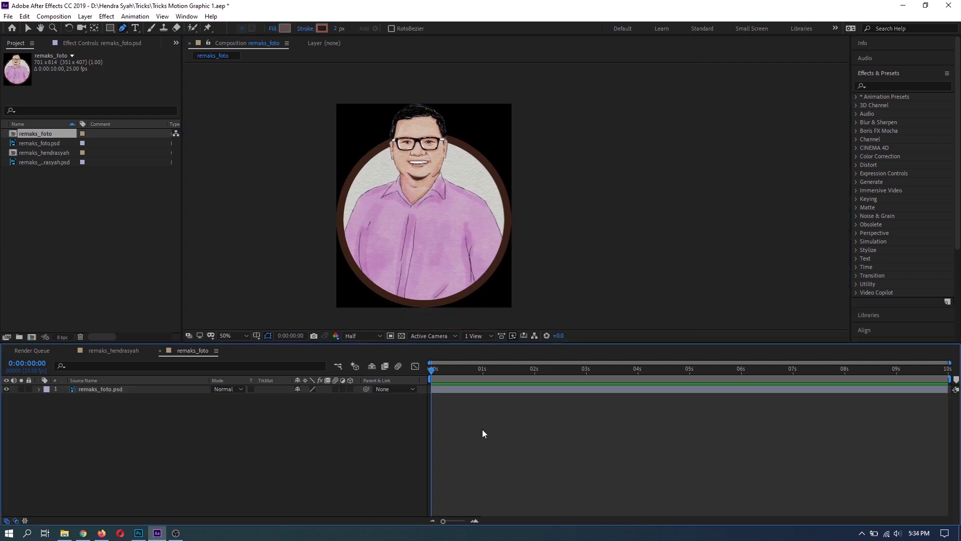
Delete the remaks_foto composition together with the remaks_foto.psd footage from the project
left_click(61, 235)
left_click(35, 143)
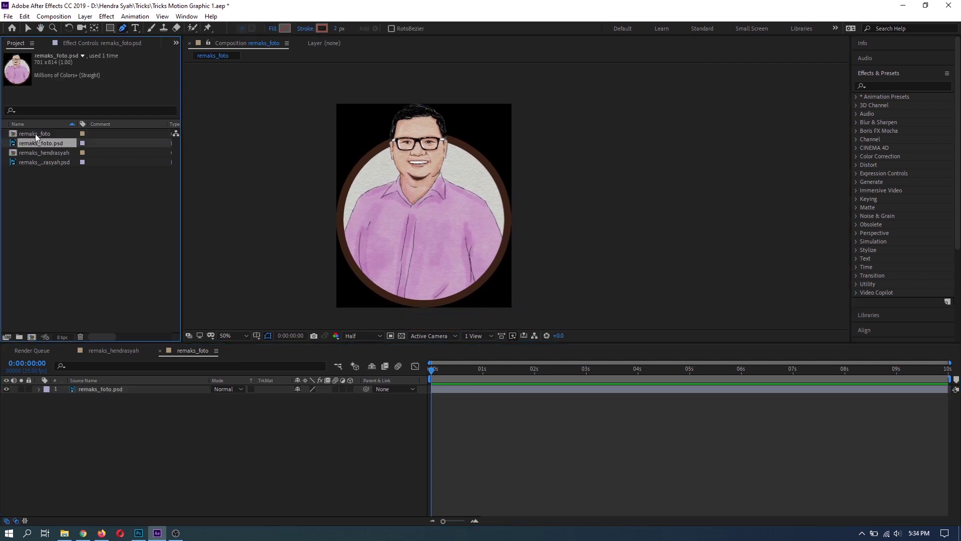
left_click(35, 134, "shift")
key("Delete")
left_click(542, 281)
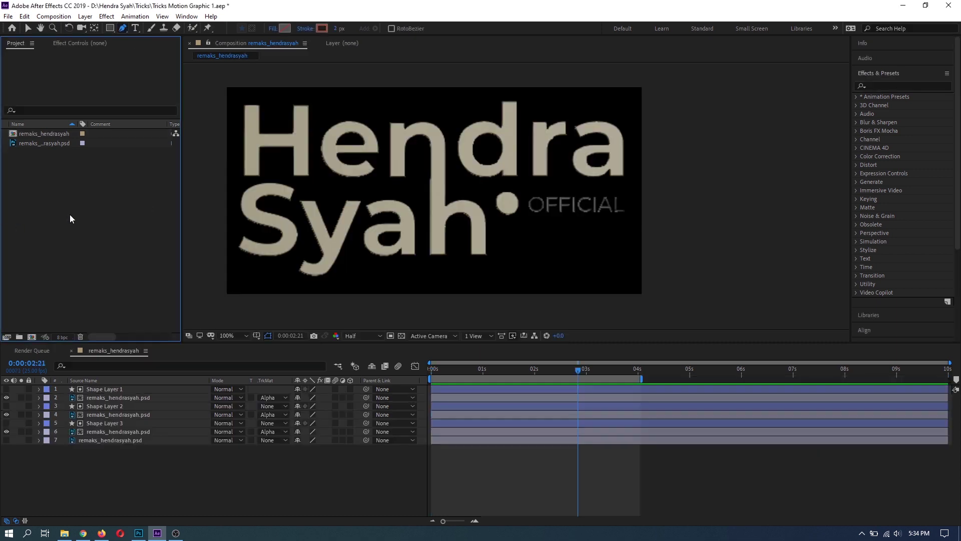
Import the remaks_foto Photoshop file again as a composition with separate layers
right_click(69, 220)
mouse_move(100, 231)
left_click(210, 230)
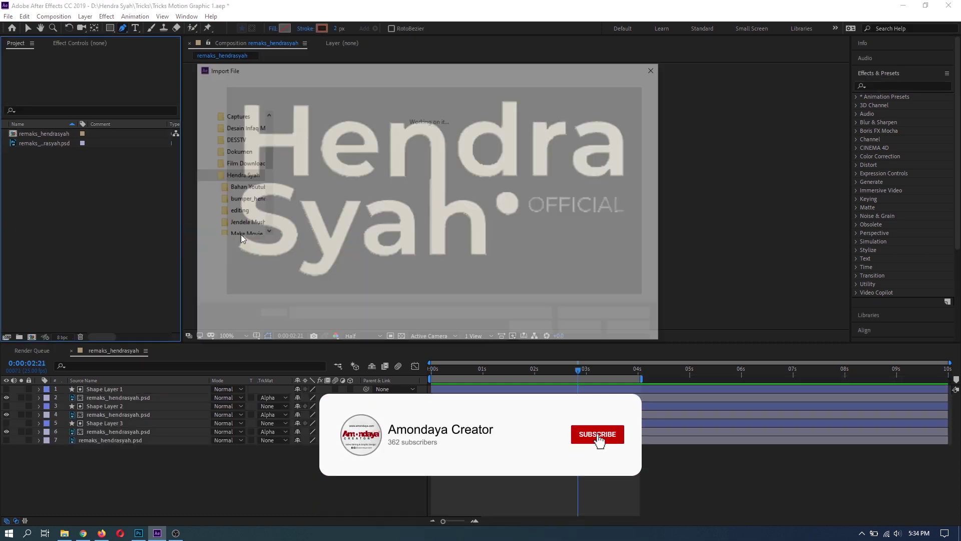
left_click_drag(584, 161, 583, 206)
left_click(425, 135)
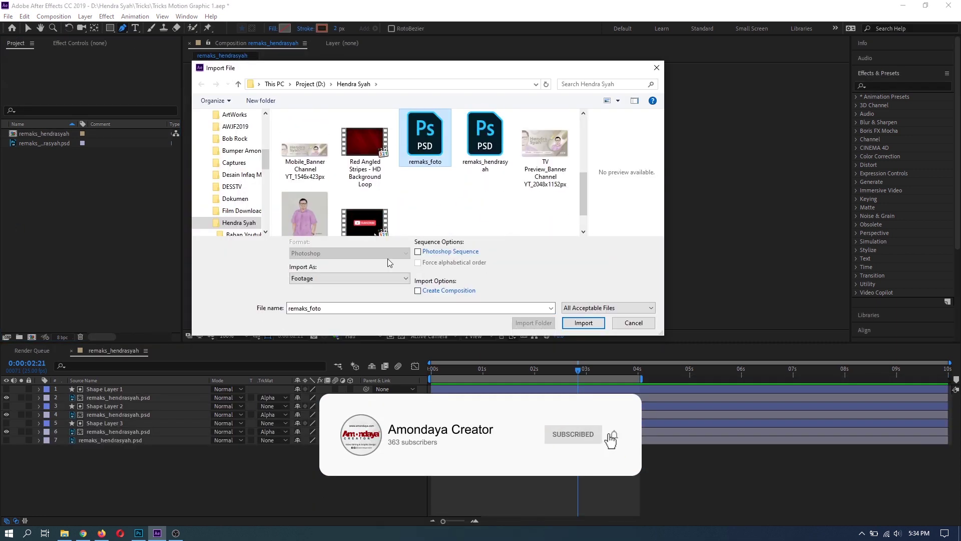
left_click(584, 323)
key("Return")
left_click(574, 279)
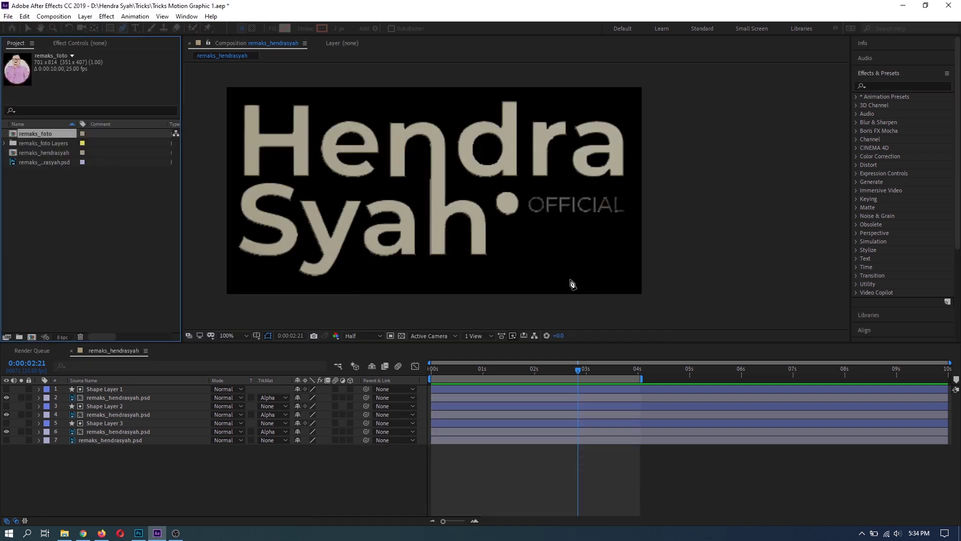
Check the imported remaks_foto Layers folder and open the remaks_foto composition at 50% magnification
left_click(30, 212)
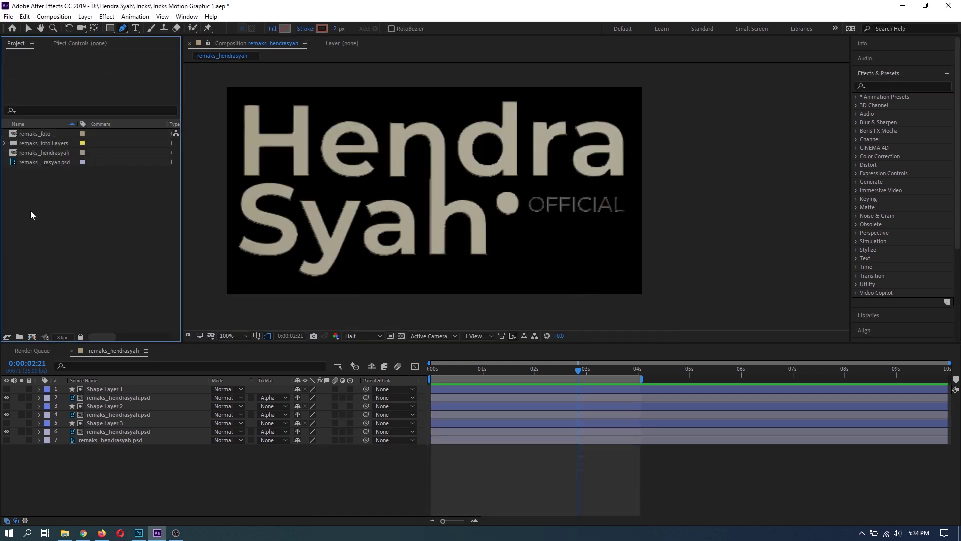
left_click(13, 146)
left_click(4, 143)
left_click(4, 144)
double_click(35, 134)
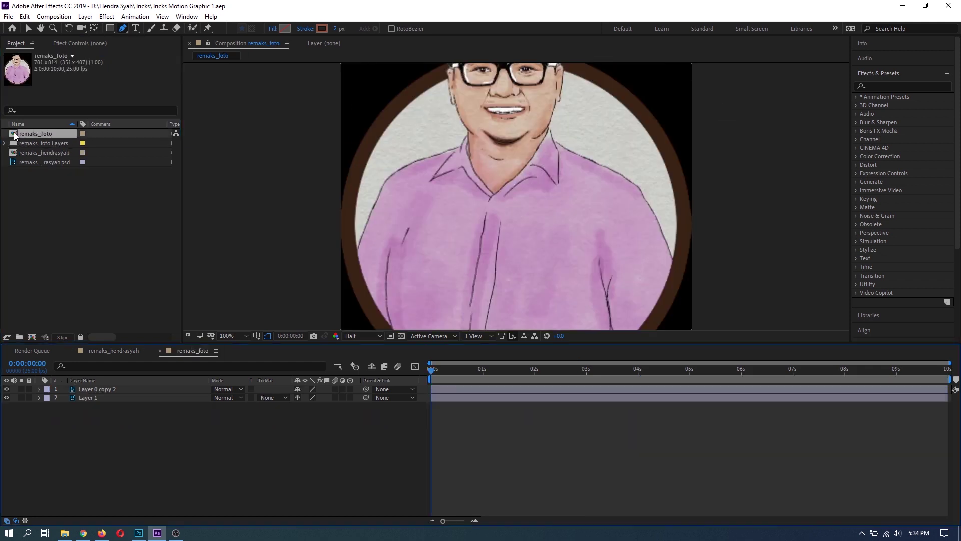
key("comma")
Check the portrait by toggling Layer 0 copy 2, and leave that layer hidden
left_click(113, 390)
left_click(7, 389)
left_click(7, 389)
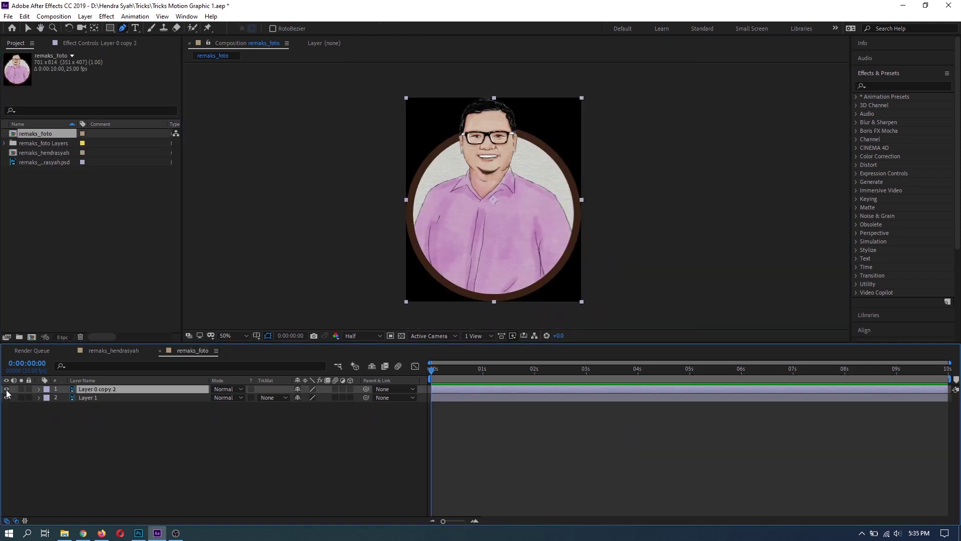
left_click(123, 449)
left_click(7, 389)
Move the anchor point of Layer 1 to the centre of the circle
left_click(86, 399)
scroll(566, 223, "up", 1)
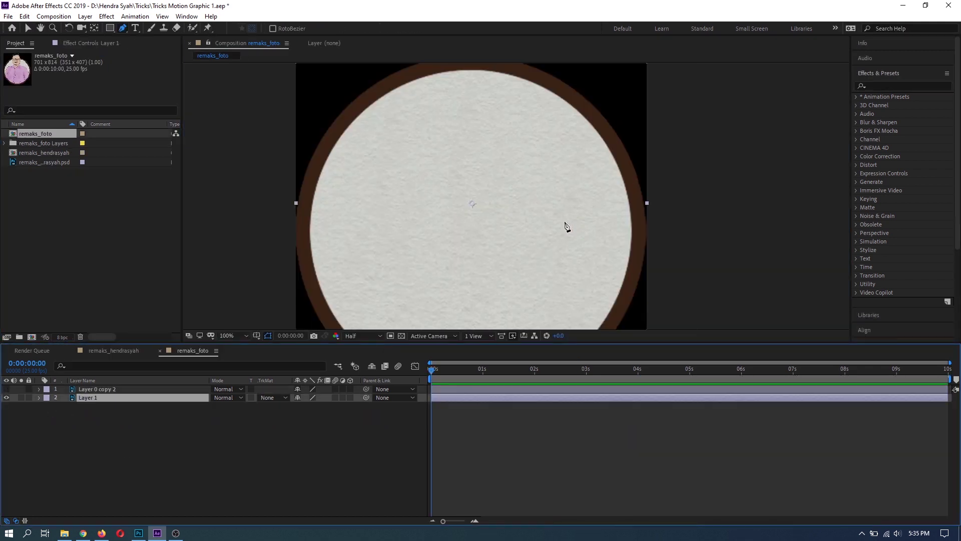
left_click_drag(566, 222, 541, 165)
left_click(96, 30)
scroll(446, 196, "down", 1)
left_click_drag(481, 170, 480, 185)
Keyframe the Scale of Layer 1 from 0% at 0:00:00:00 to 100% at 0:00:01:00
left_click(471, 398)
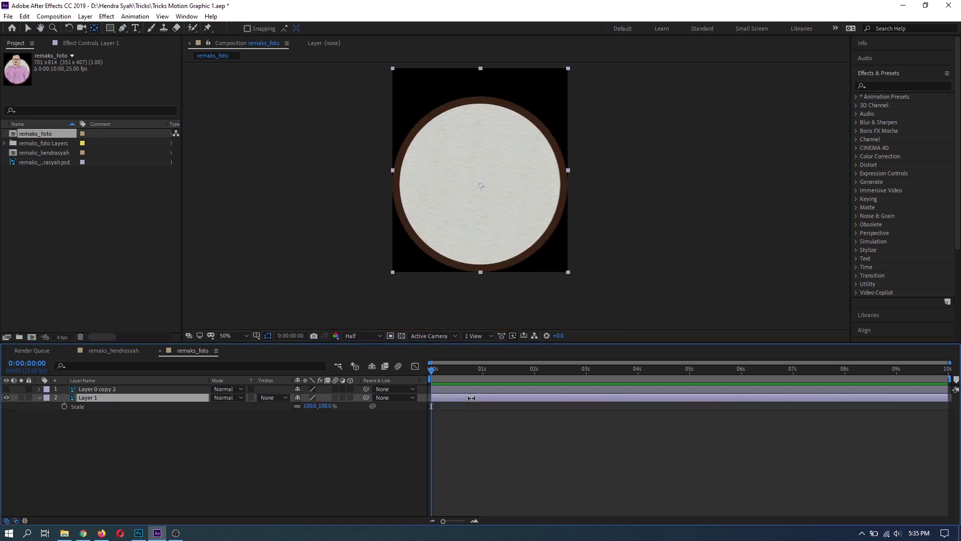
left_click(64, 406)
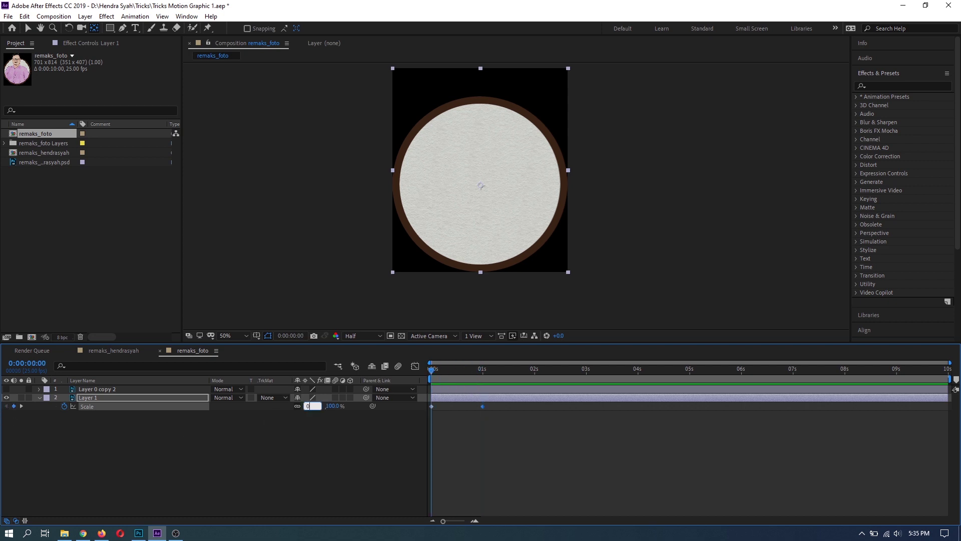
key("Return")
Apply Easy Ease to both Scale keyframes of Layer 1 and move the end keyframe to 0:00:00:15
key("F11")
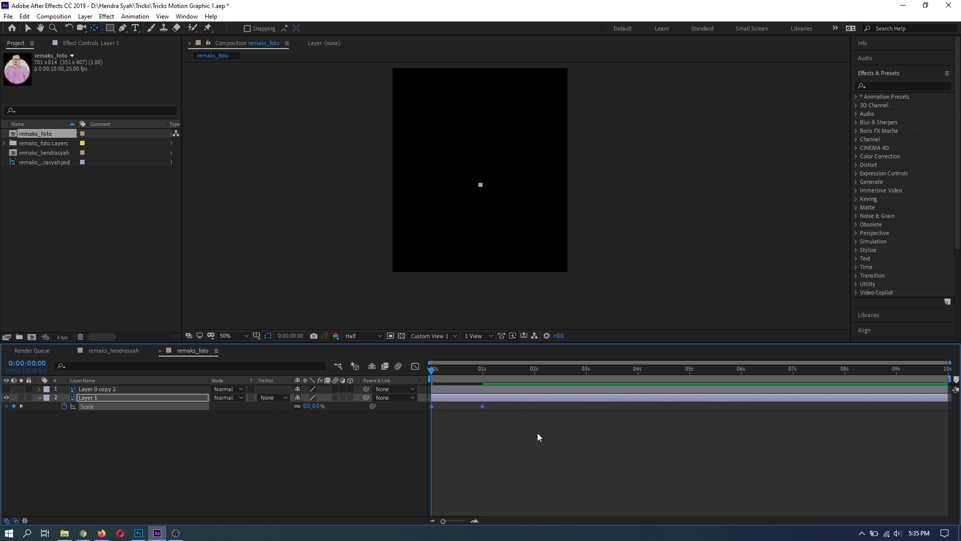
left_click(434, 335)
left_click(438, 346)
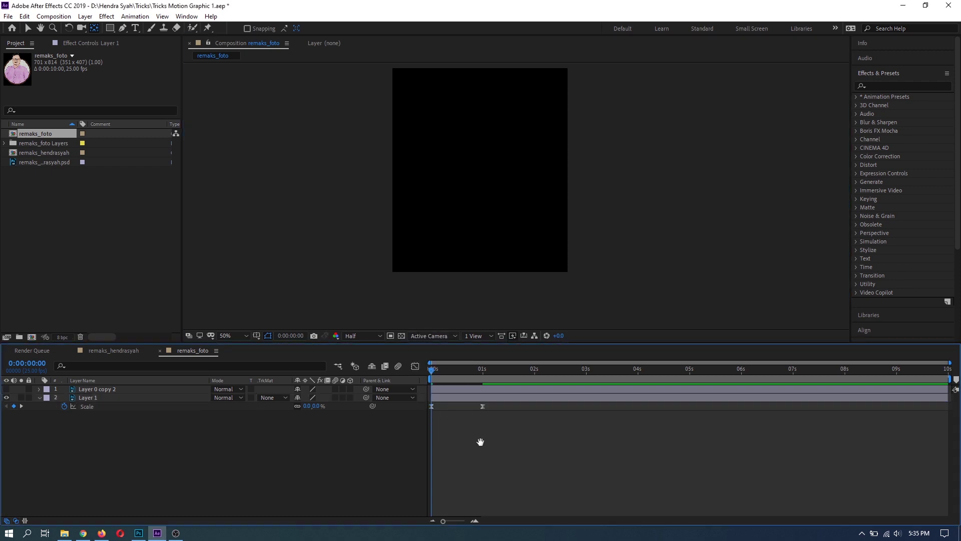
key("F9")
left_click_drag(482, 406, 462, 406)
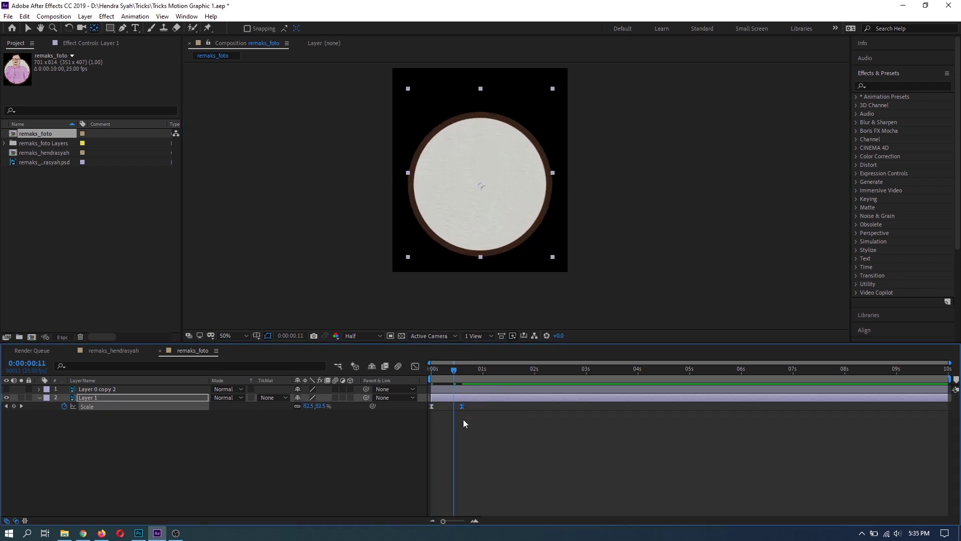
Preview the circle's scale-up animation and save the project
key("space")
key("space")
key("ctrl+s")
Add a Position keyframe to Layer 0 copy 2 at 0:00:00:15 and make the layer visible
left_click_drag(497, 370, 463, 373)
left_click(476, 386)
key("p")
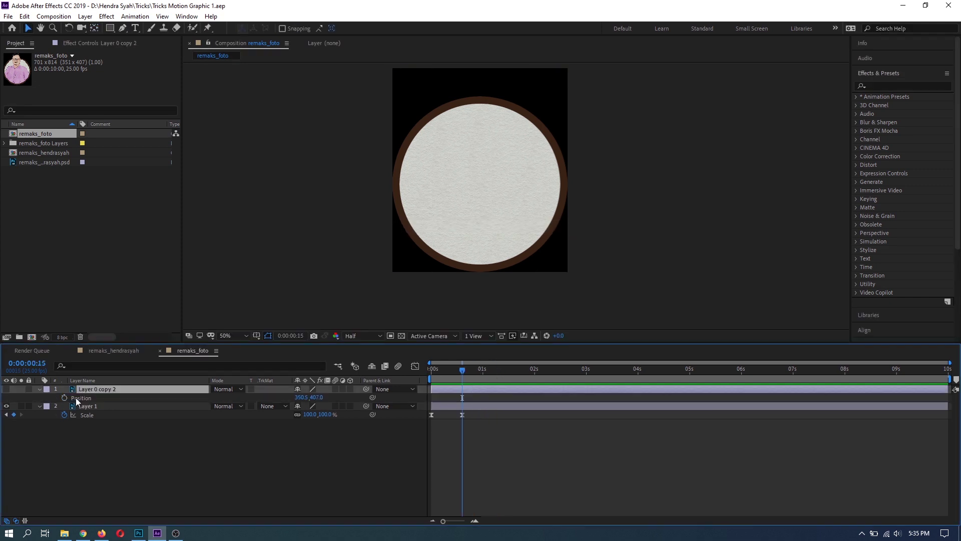
left_click(64, 397)
left_click(7, 389)
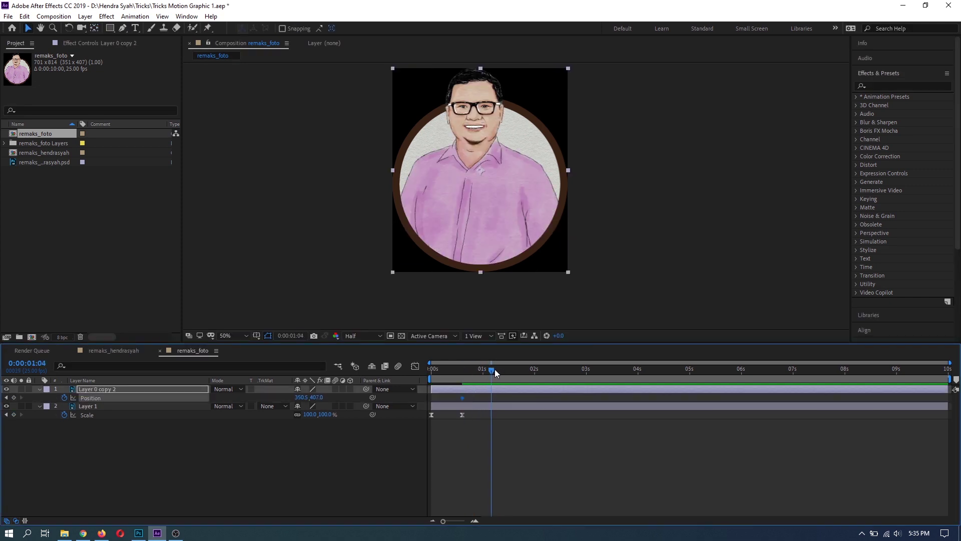
Animate the portrait rising from 350.5, 1239.0 at 0:00:00:15 to its original position at 0:00:01:04 with Easy Ease, and preview it
left_click(14, 398)
left_click_drag(501, 397, 459, 401)
key("F9")
left_click(496, 402)
left_click_drag(481, 149, 488, 340)
left_click(522, 450)
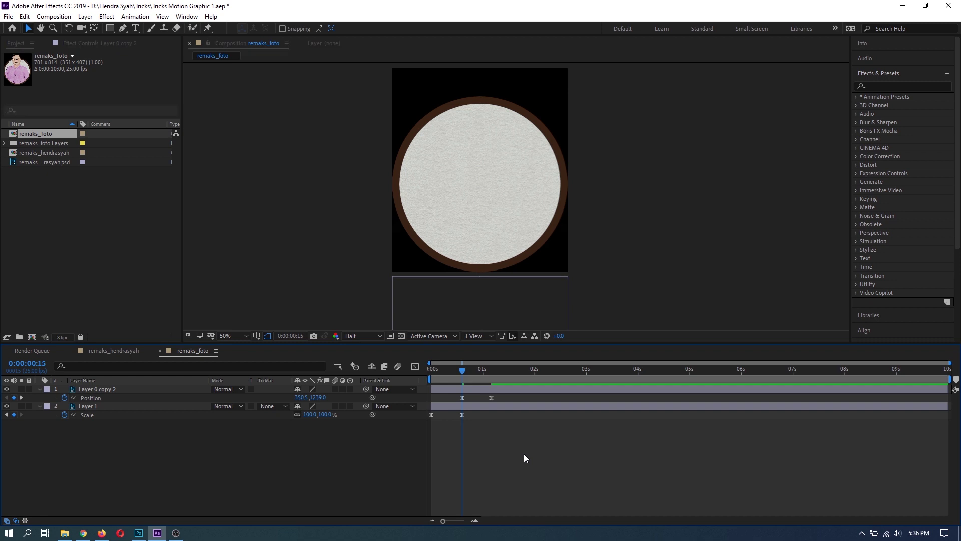
key("space")
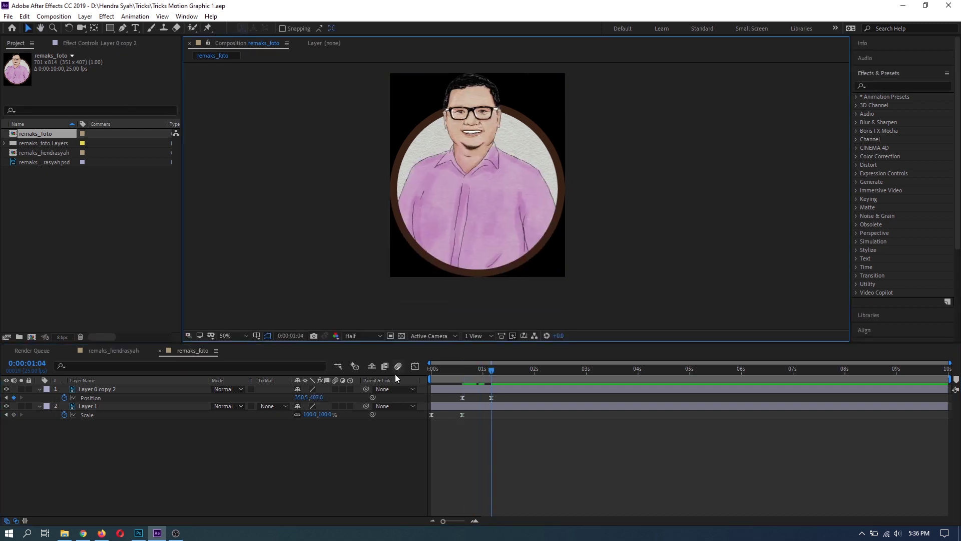
Create a white solid in the composition and place it beneath Layer 1
right_click(139, 452)
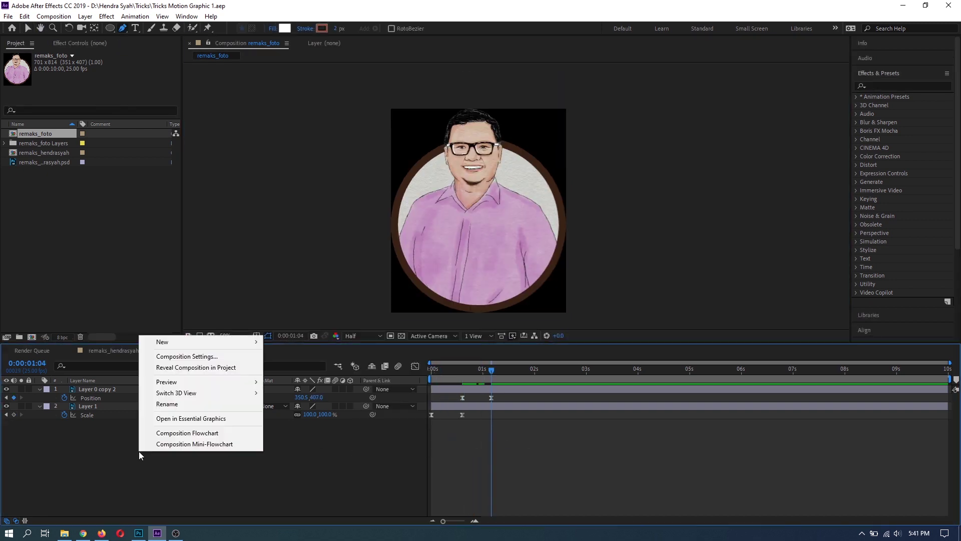
mouse_move(304, 347)
left_click(311, 369)
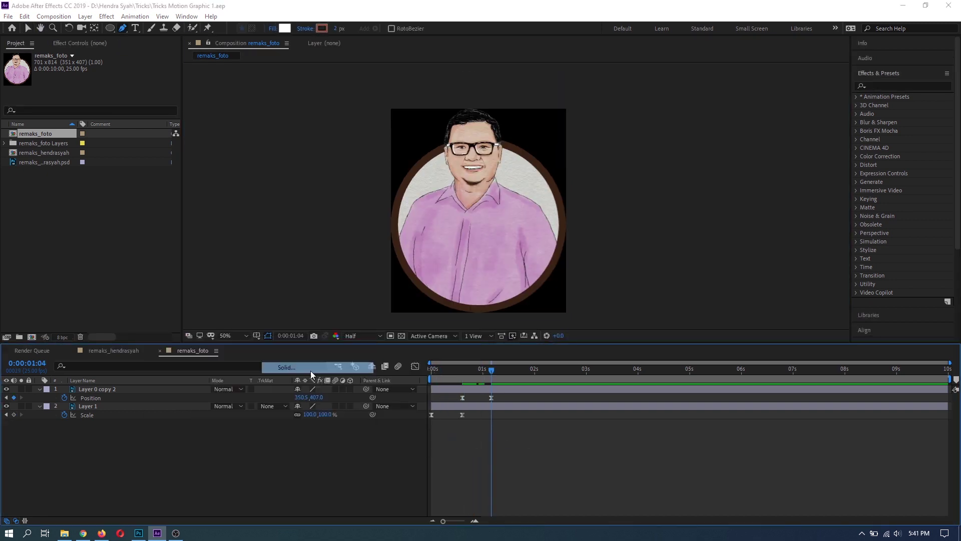
left_click(446, 327)
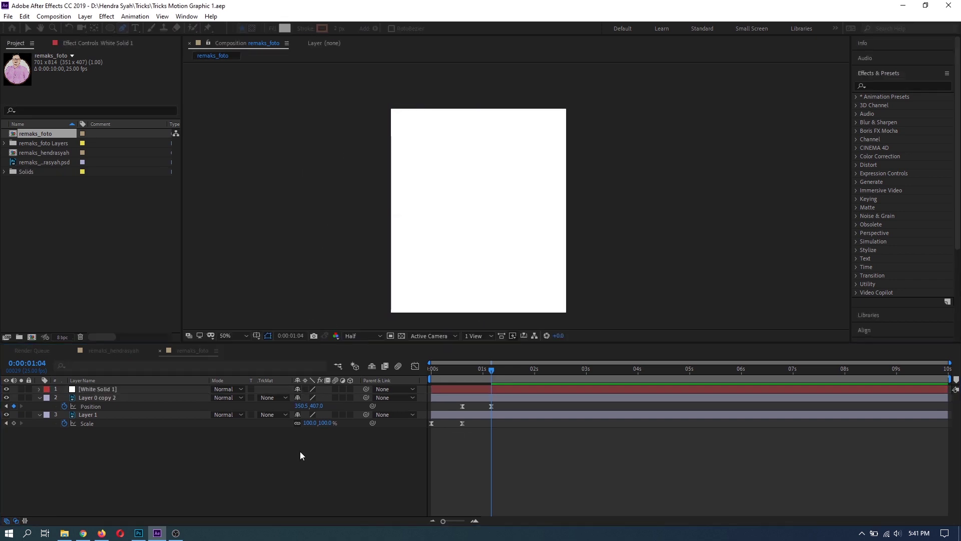
left_click_drag(150, 389, 112, 435)
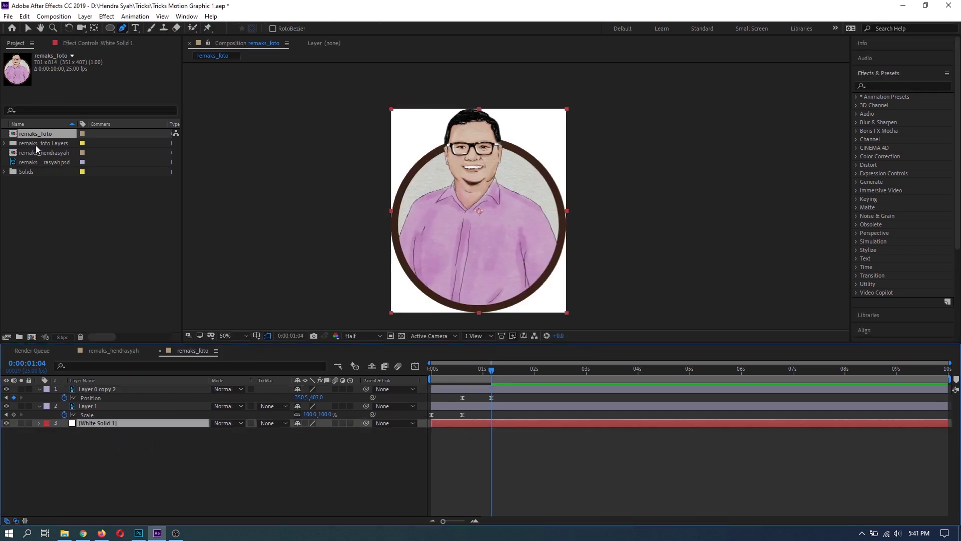
Draw an elliptical mask on White Solid 1 and fit it to the inner edge of the brown ring
left_click(110, 28)
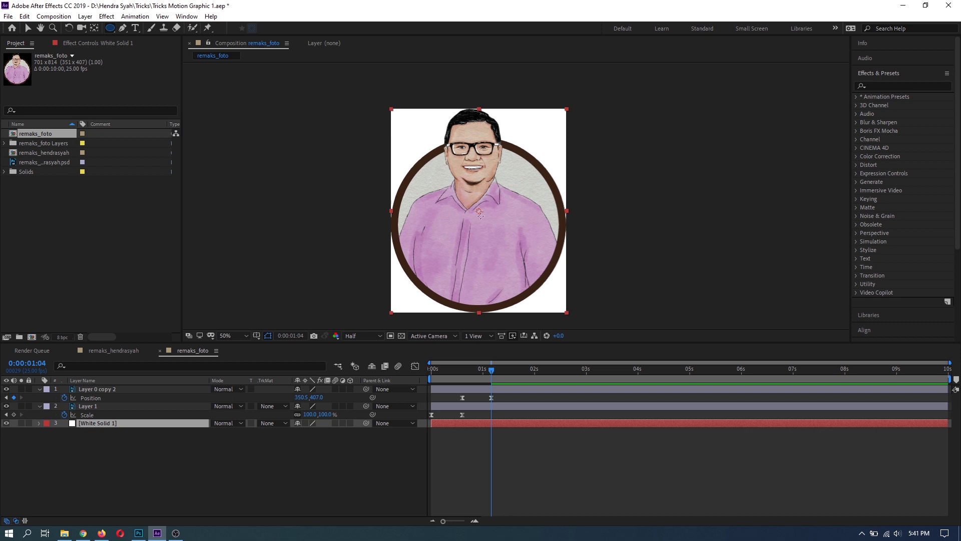
left_click_drag(479, 211, 479, 209)
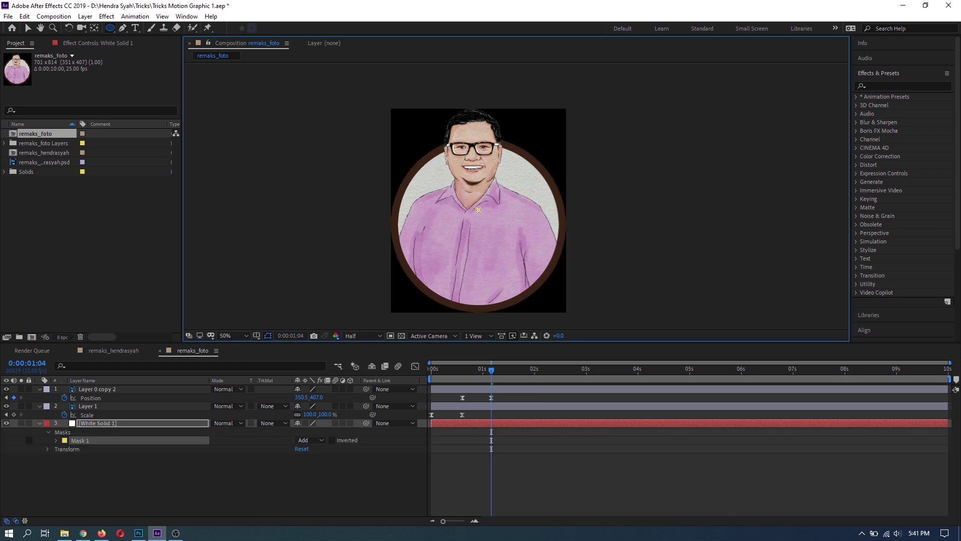
left_click_drag(506, 242, 560, 290)
left_click(28, 28)
left_click_drag(480, 289, 483, 306)
Pull the mask's top point up above the portrait's head so the mask encloses it
left_click_drag(475, 179, 412, 131)
left_click_drag(401, 117, 400, 75)
left_click(470, 472)
Move White Solid 1 above Layer 0 copy 2, set it as that layer's alpha matte and preview the portrait reveal
left_click_drag(109, 423, 112, 387)
left_click(274, 423)
left_click(291, 442)
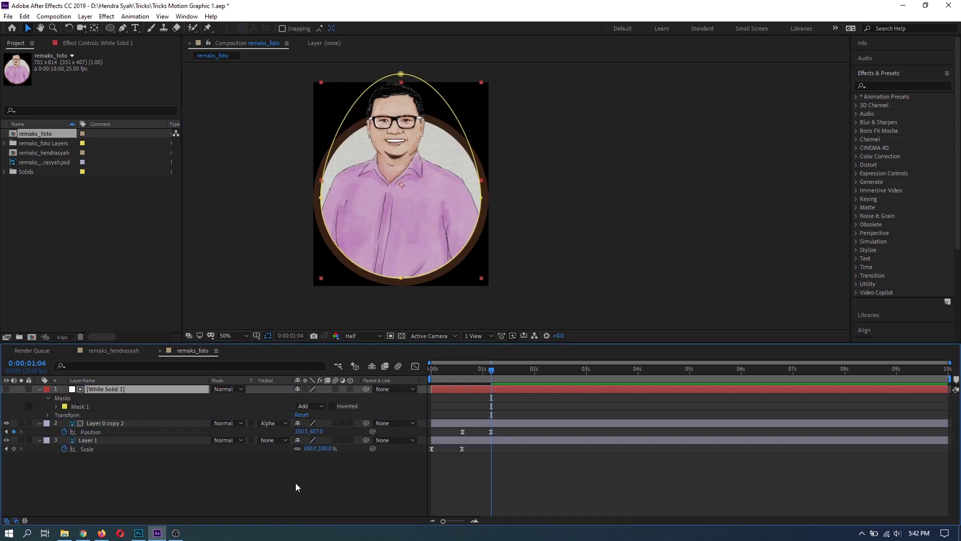
key("space")
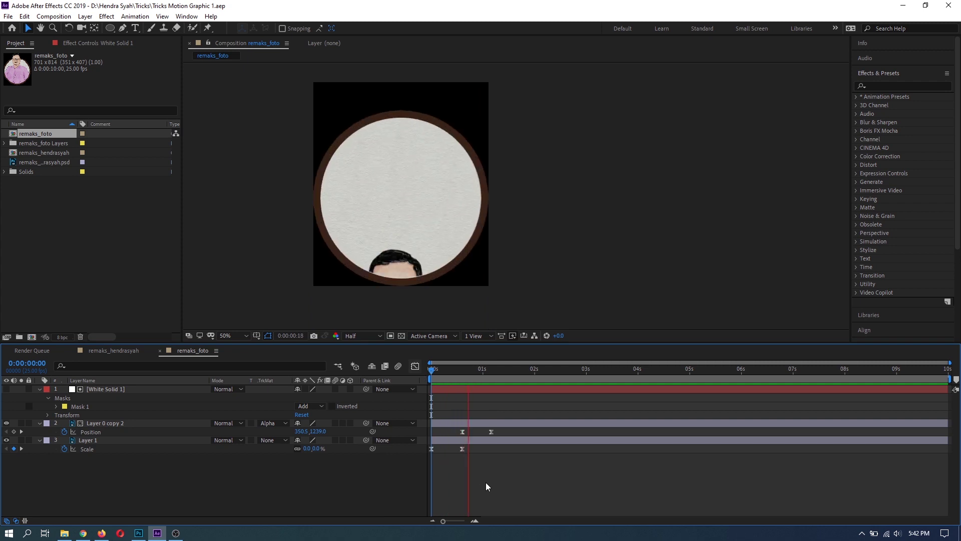
Create a 1920 x 1080 composition named MAIN_COMP at 25 fps with a 10-second duration
left_click(71, 223)
right_click(71, 223)
left_click(101, 229)
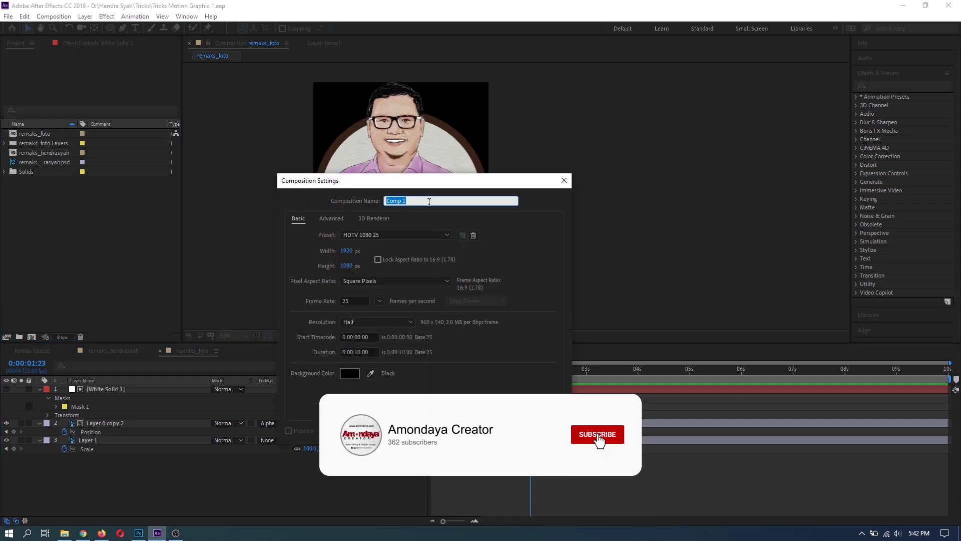
type("MAIN_COMP")
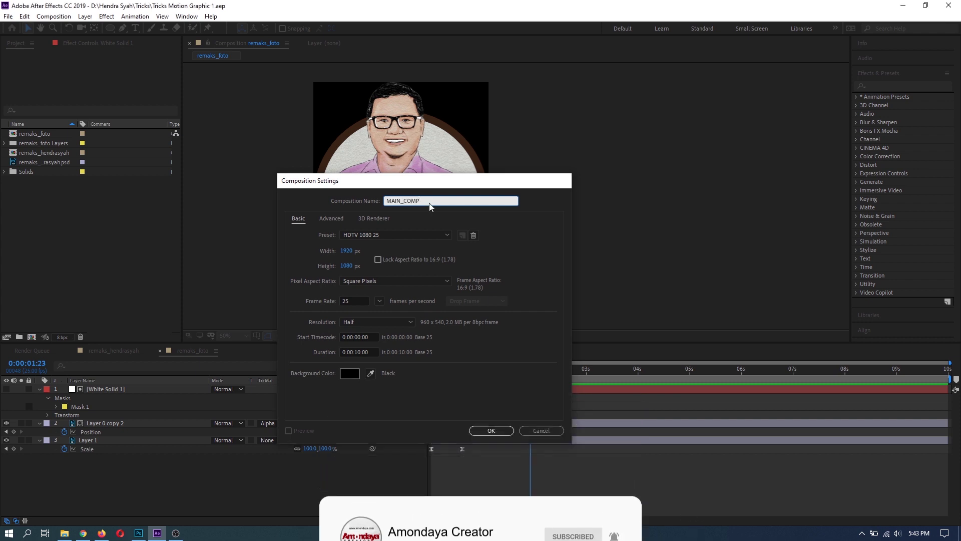
key("Return")
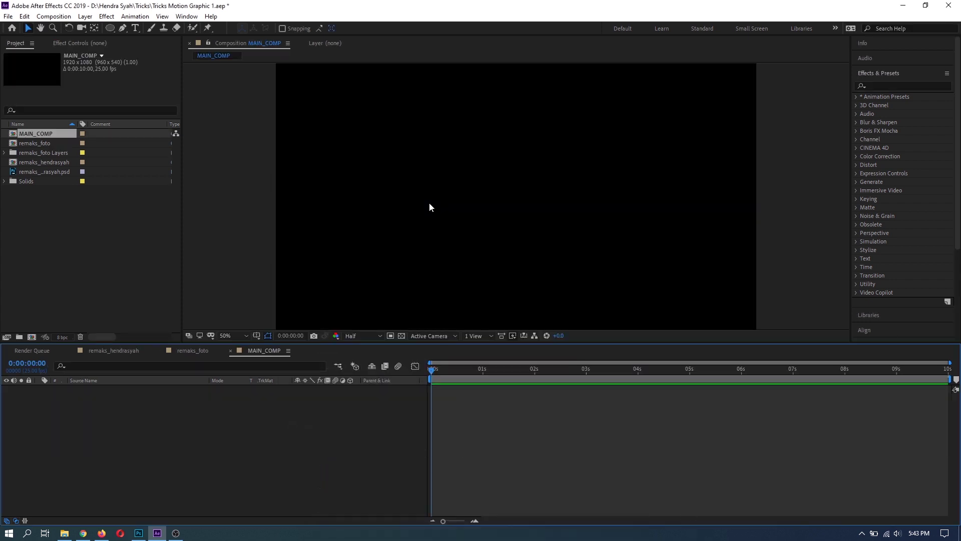
Add a white solid named BACKGROUND at full composition size to MAIN_COMP and save the project
right_click(193, 427)
mouse_move(275, 319)
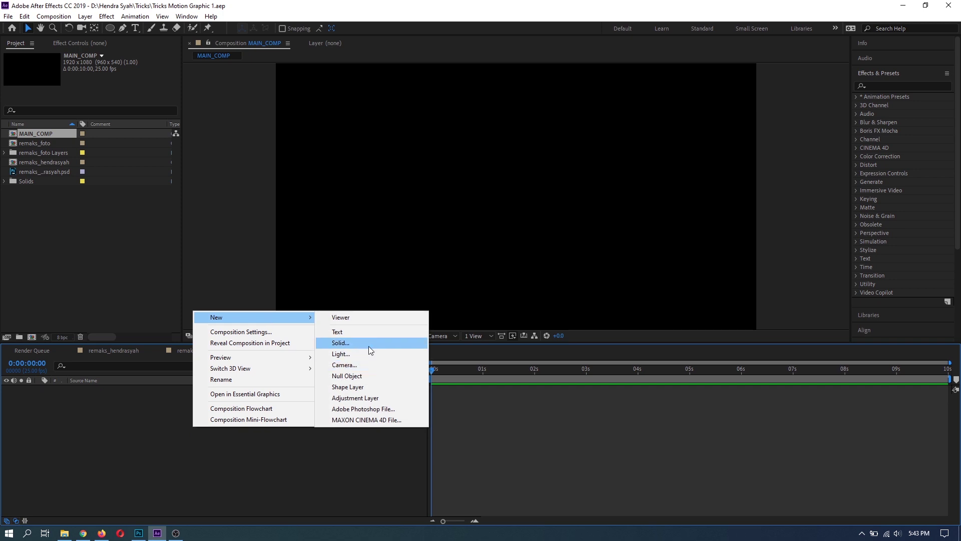
left_click(369, 346)
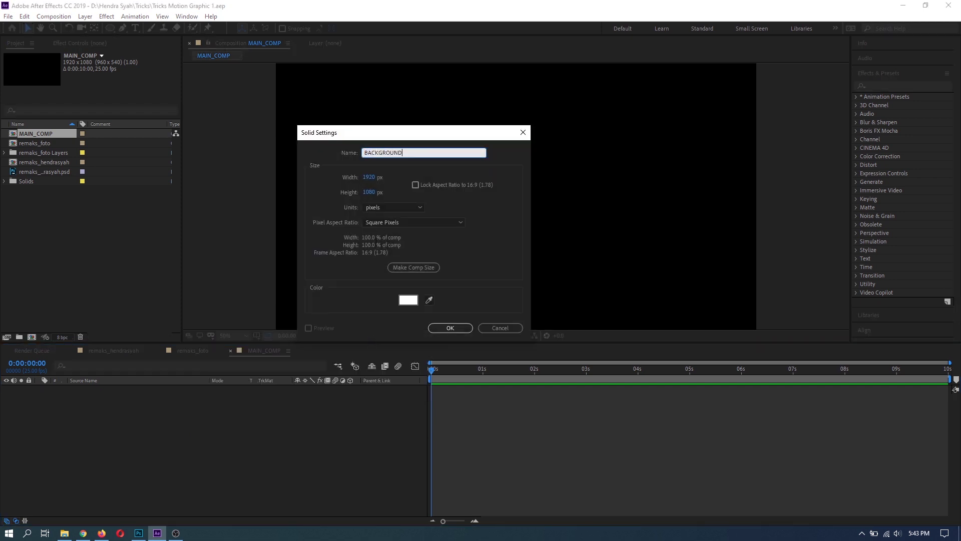
type("BACKGROUND")
key("Return")
key("comma")
key("comma")
left_click(304, 437)
key("ctrl+s")
Add the name-logo composition and remaks_foto to MAIN_COMP above the BACKGROUND layer
left_click(15, 163)
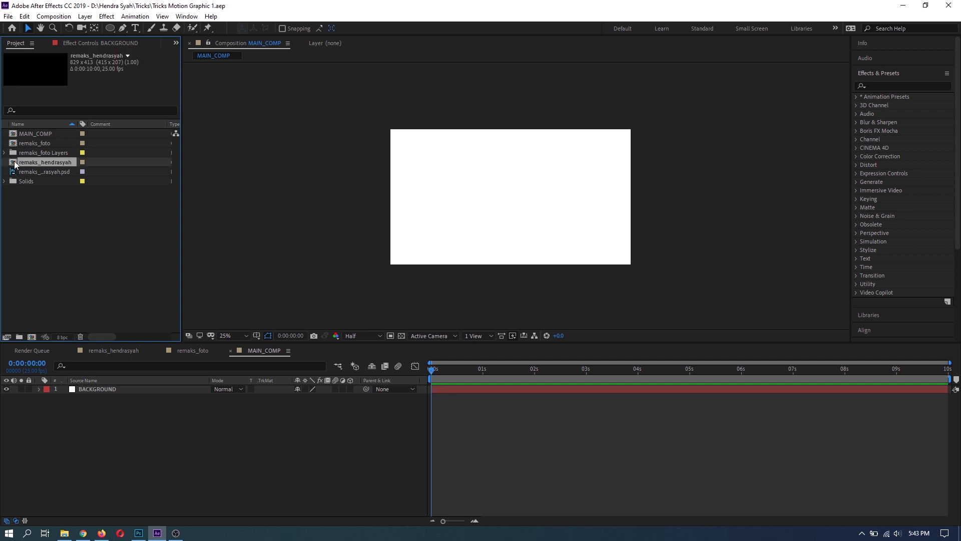
left_click(16, 144, "ctrl")
left_click_drag(50, 379, 70, 396)
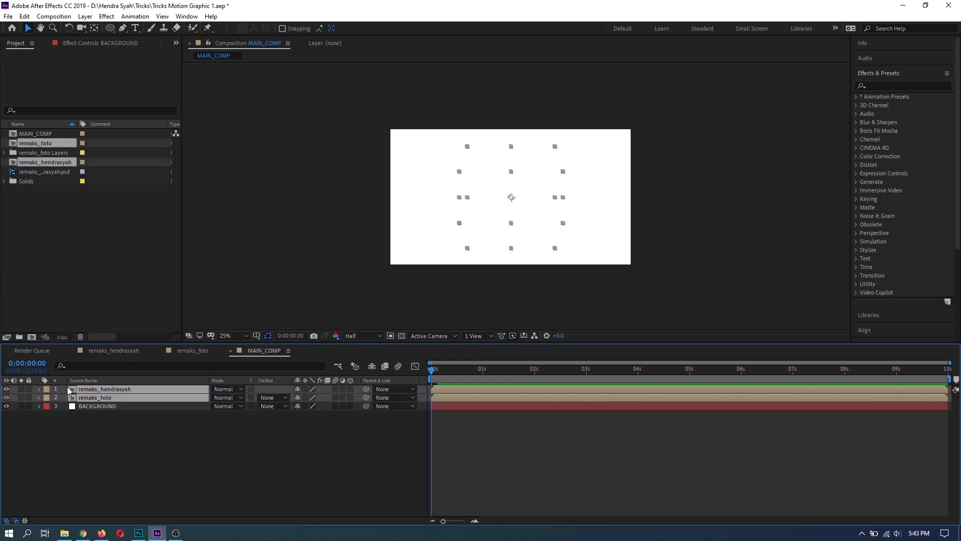
left_click(523, 440)
At 0:00:02:12, scale remaks_foto down to about half size and place it to the left of the name text
left_click_drag(434, 368, 559, 371)
left_click(543, 389)
left_click(542, 398)
key(".")
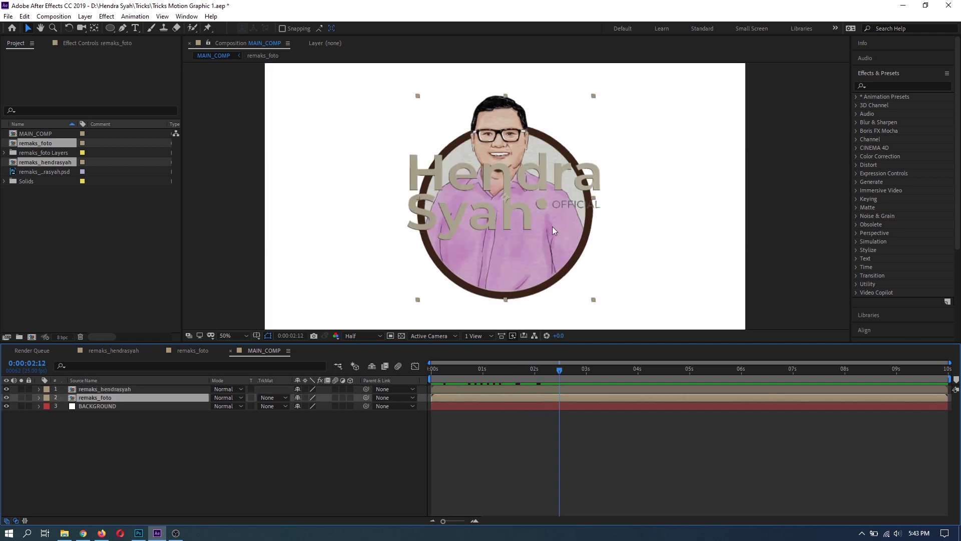
left_click_drag(419, 98, 462, 148)
left_click_drag(503, 210, 368, 192)
Show the title/action safe guides and centre the portrait and name layers together horizontally in the frame
left_click(526, 390, "shift")
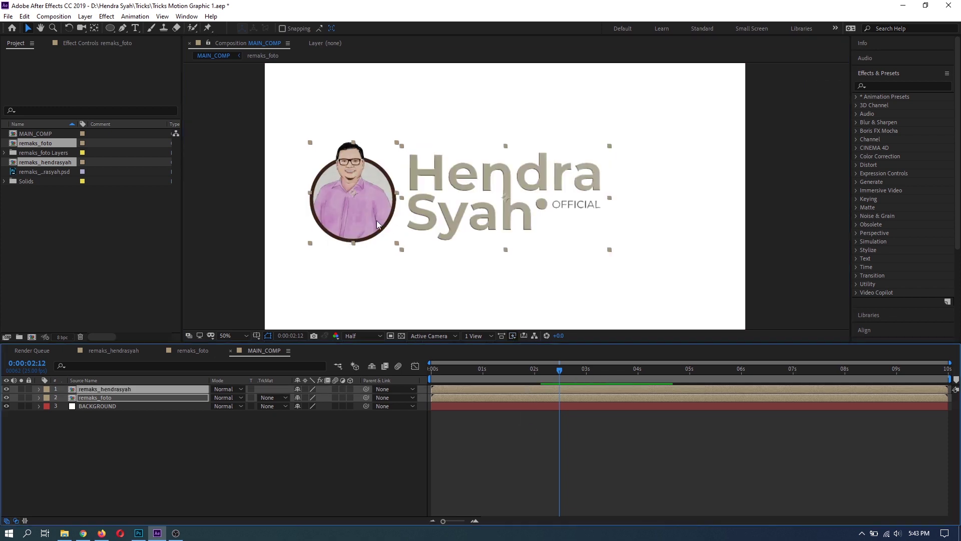
left_click(257, 335)
left_click(273, 345)
left_click_drag(372, 223, 416, 220)
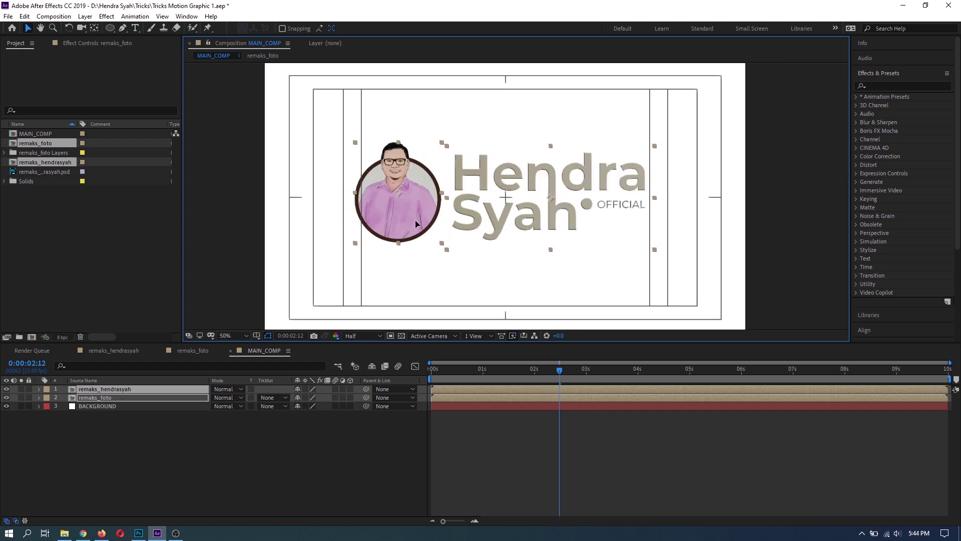
left_click(380, 442)
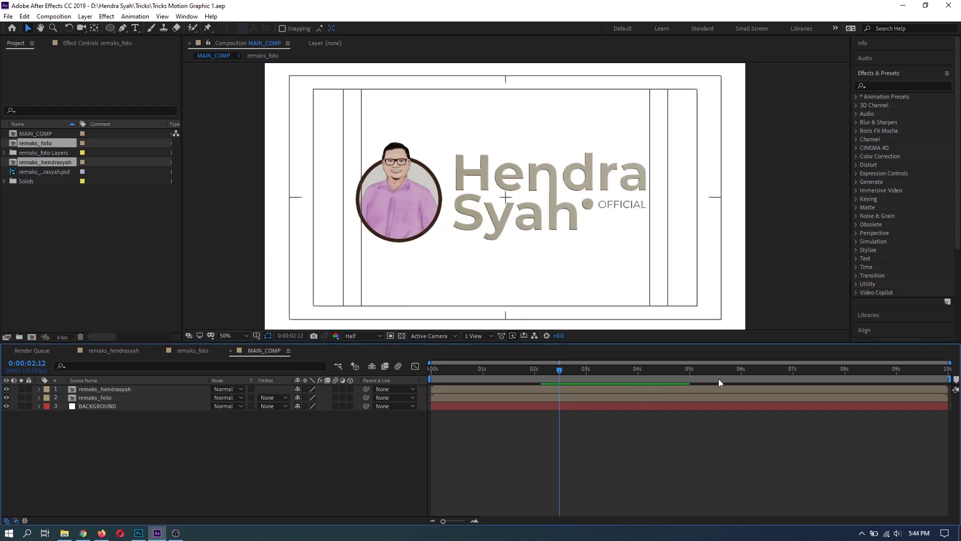
End MAIN_COMP's work area at 0:00:05:00 and preview the combined animation
key("n")
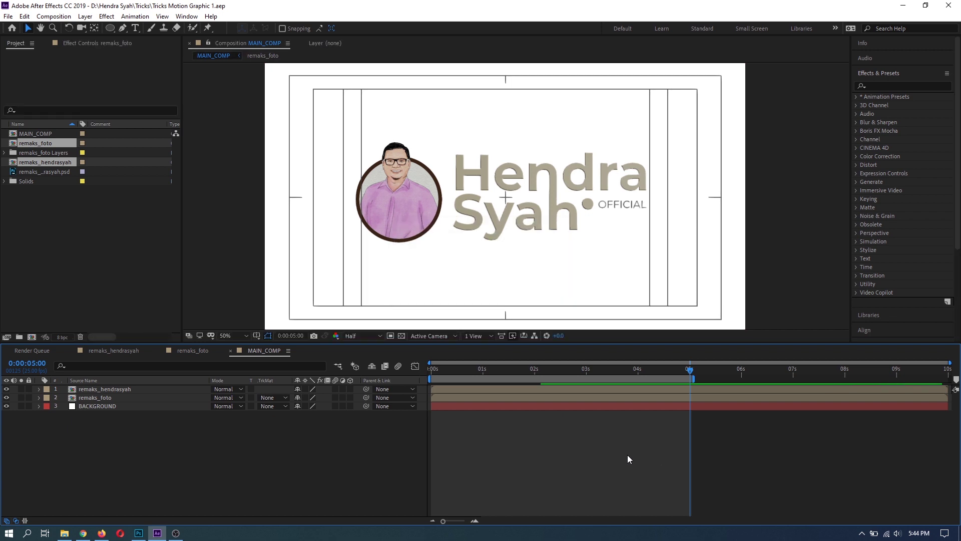
key("space")
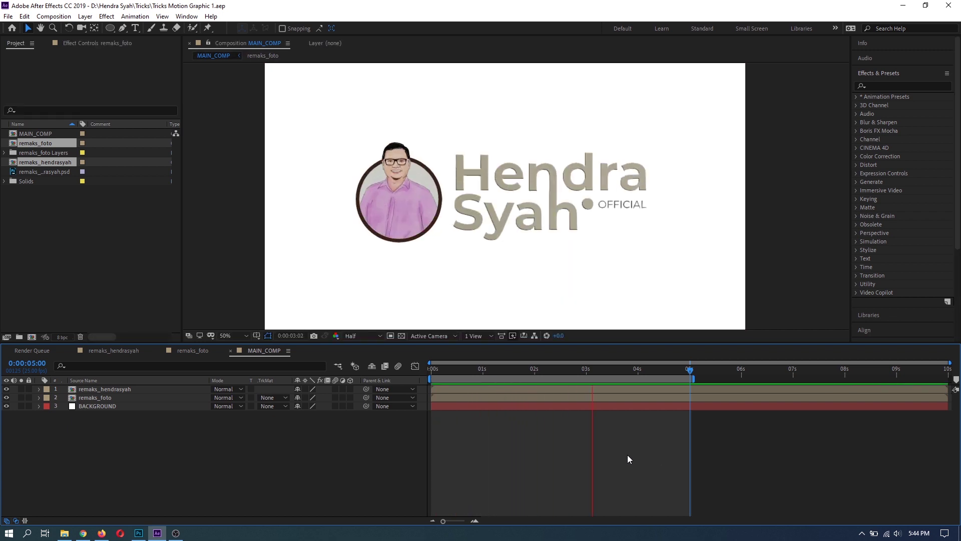
key("space")
right_click(104, 476)
mouse_move(129, 359)
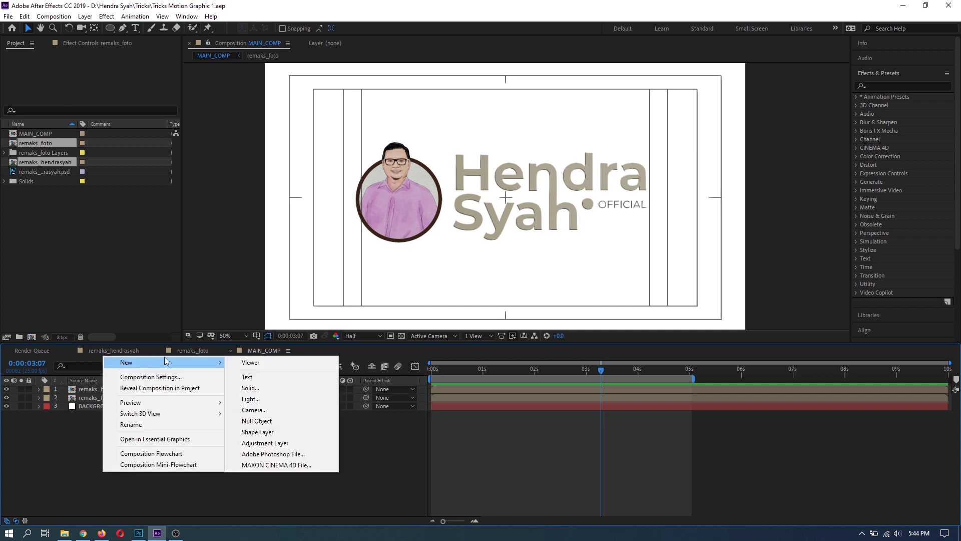
left_click(293, 387)
left_click(408, 299)
type("000000")
left_click(257, 218)
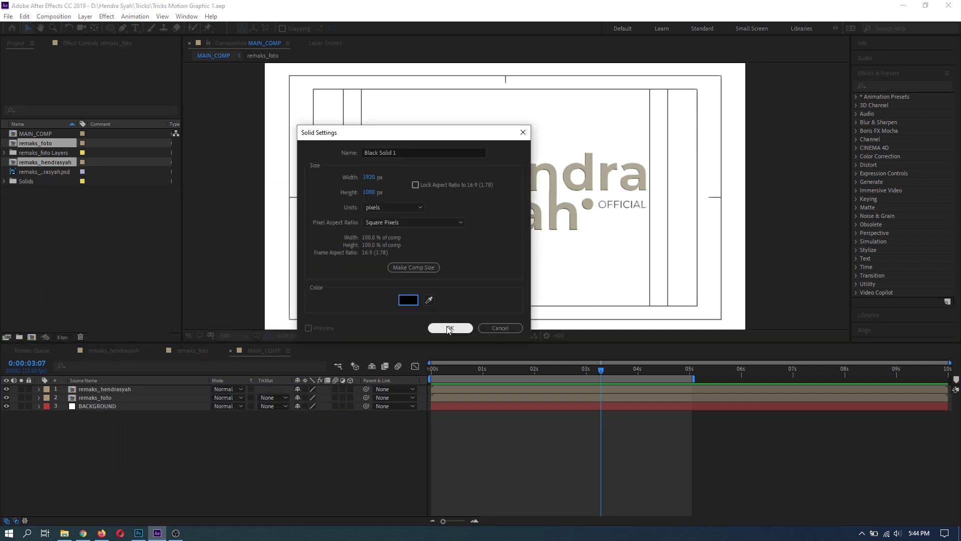
left_click(450, 328)
left_click_drag(95, 389, 102, 410)
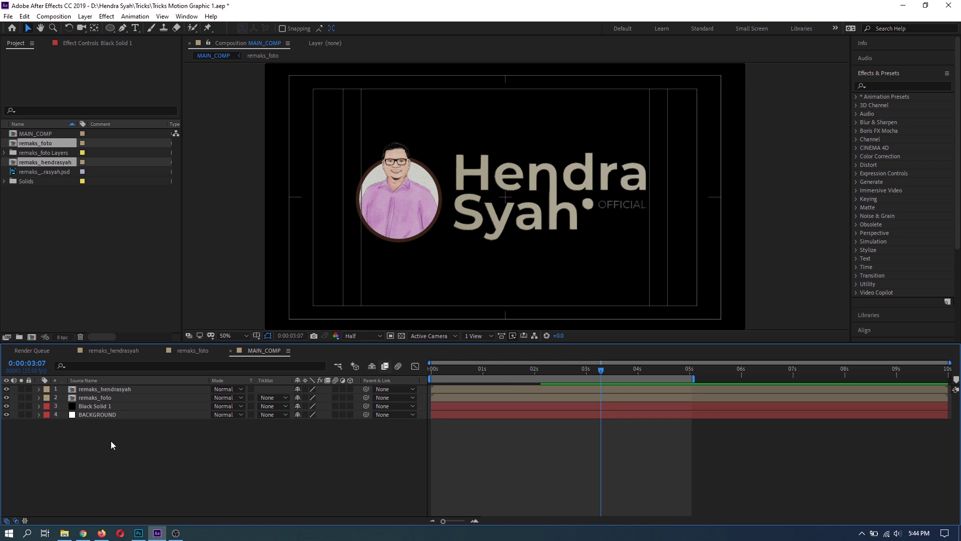
Add a full-frame elliptical mask to Black Solid 1 and set its mode to Subtract
double_click(110, 28)
left_click(311, 423)
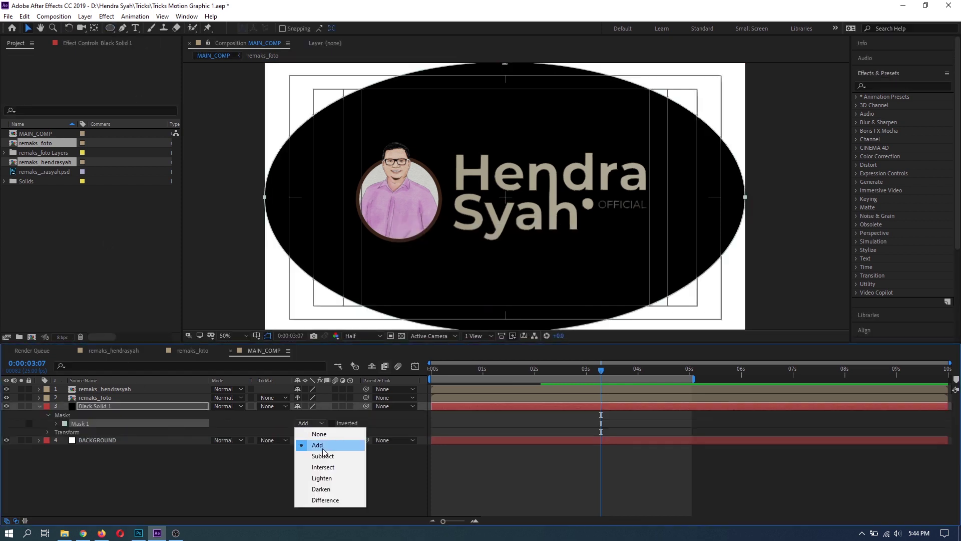
left_click(310, 456)
Soften the vignette mask with 728 px feather, 72% opacity and 222 px expansion, and preview it
left_click(56, 423)
left_click_drag(306, 440, 490, 441)
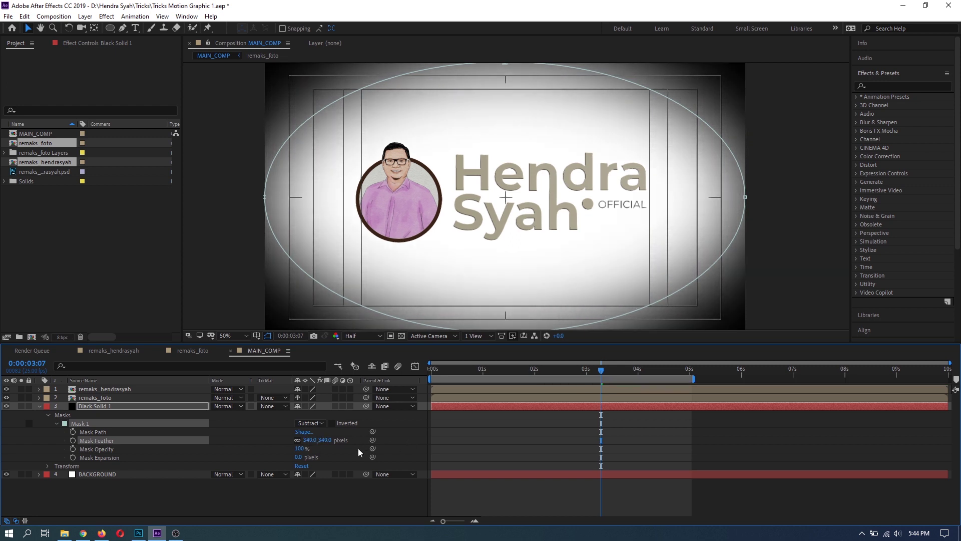
mouse_move(299, 457)
left_mouse_down()
mouse_move(334, 453)
mouse_move(314, 441)
mouse_move(424, 438)
mouse_move(305, 456)
mouse_move(333, 455)
mouse_move(326, 440)
mouse_move(341, 440)
mouse_move(320, 456)
mouse_move(342, 457)
mouse_move(331, 440)
mouse_move(343, 440)
mouse_move(286, 449)
left_mouse_up()
left_click(252, 514)
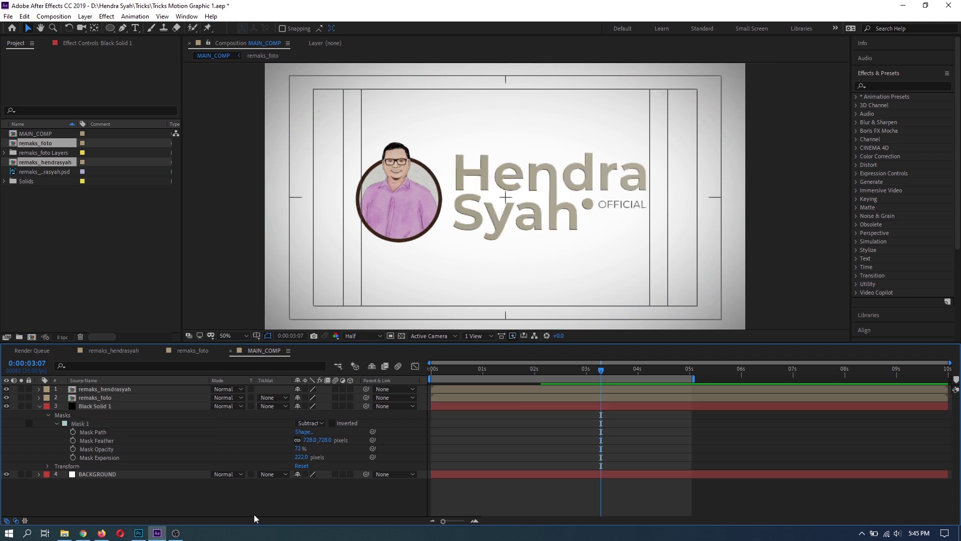
key("space")
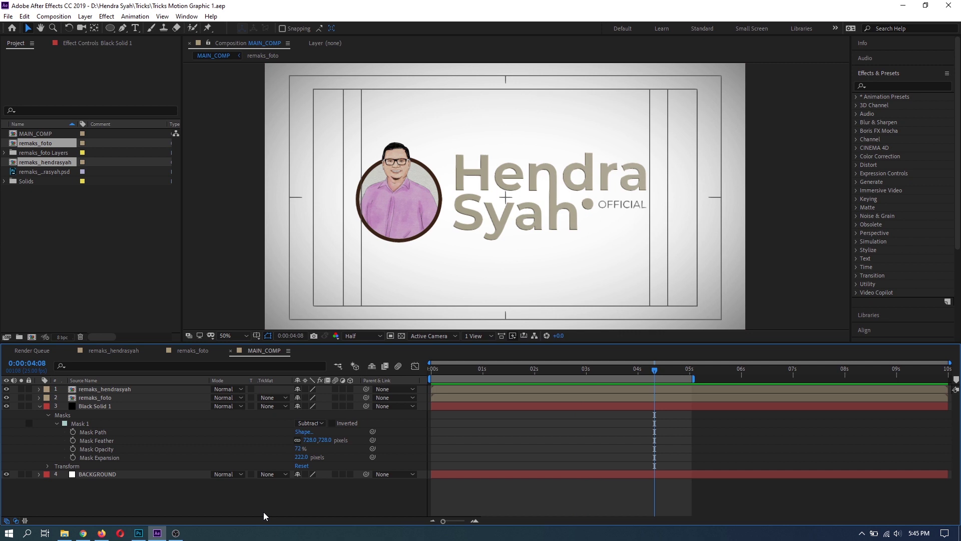
Import the Youtube Subscribe Animation RGB+Alpha video from the project drive and add it as MAIN_COMP's top layer
left_click(64, 532)
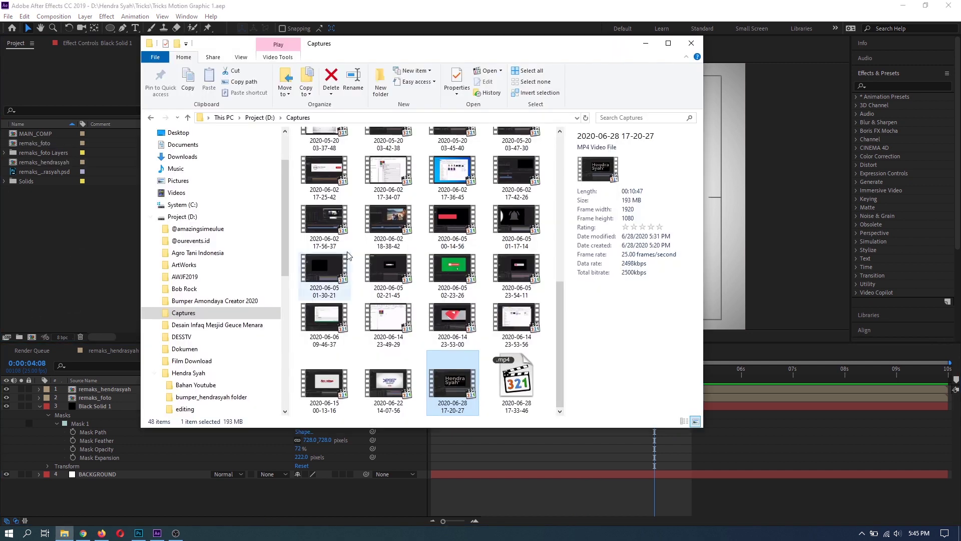
left_click(260, 117)
double_click(306, 273)
left_click(325, 370)
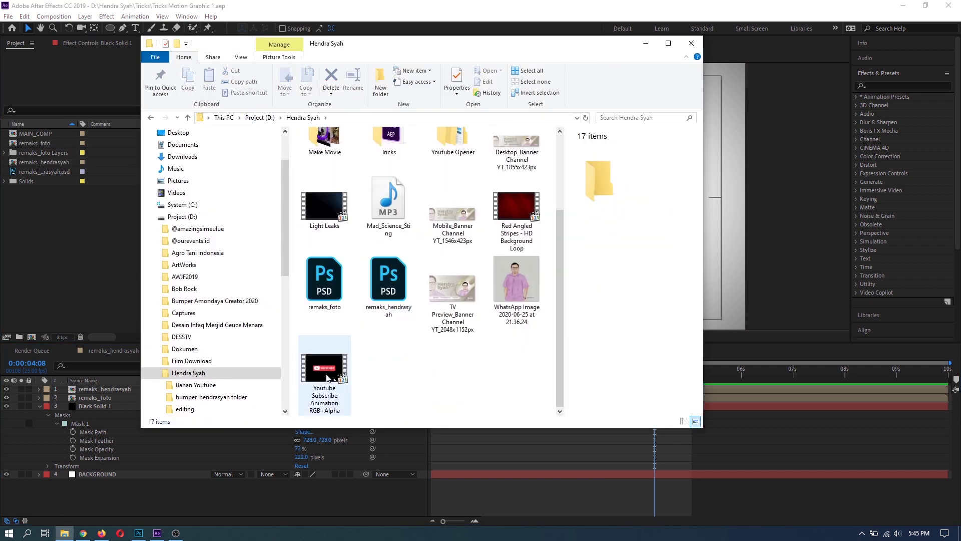
left_click(44, 247)
left_click(44, 247)
left_click(39, 406)
left_click_drag(15, 195, 200, 381)
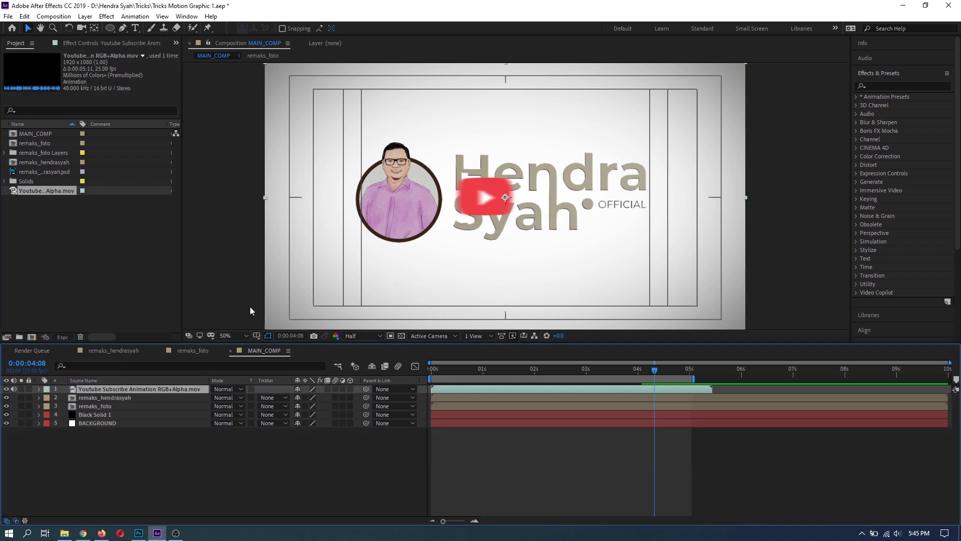
Scale the subscribe animation to 40%, place it centred below the name logo and save the project
key("s")
left_click_drag(307, 398, 275, 398)
left_click_drag(659, 371, 536, 372)
left_click_drag(516, 200, 516, 280)
left_click(309, 397)
type("40")
key("Return")
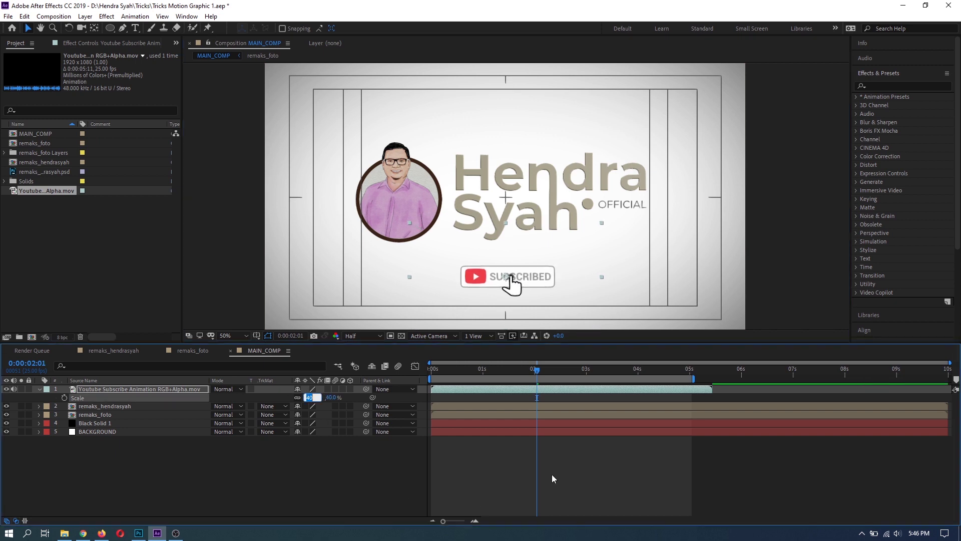
left_click(552, 474)
key("ctrl+s")
Shift the subscribe clip to start at about 1.2 seconds, extend the work area to its end, save and preview
left_click_drag(484, 372, 568, 384)
left_click_drag(702, 380, 784, 380)
key("ctrl+s")
key("space")
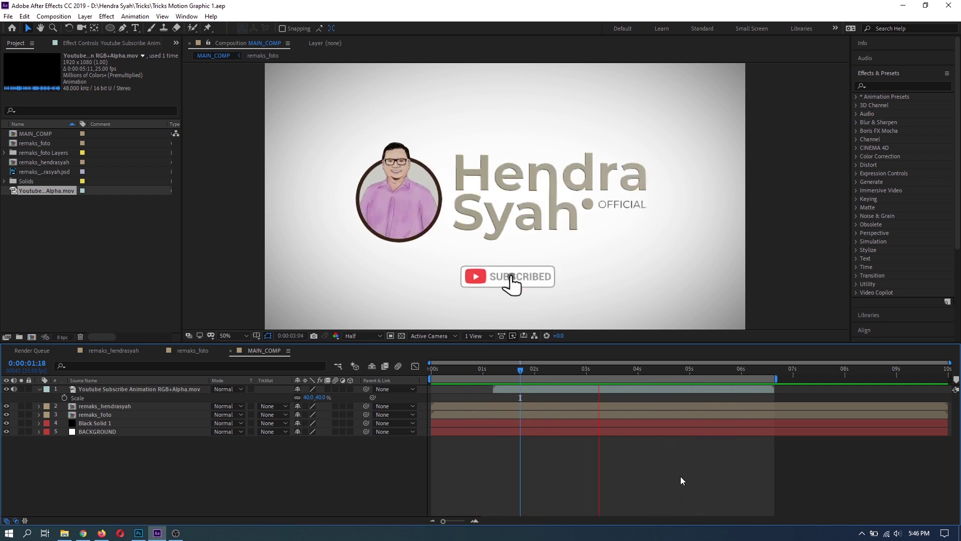
key("space")
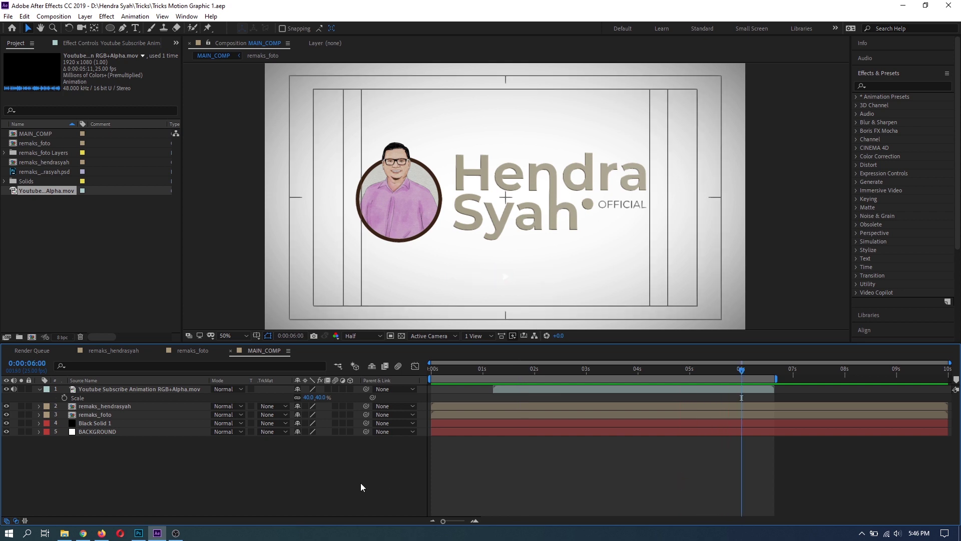
Send MAIN_COMP to the Adobe Media Encoder queue
left_click(56, 224)
left_click(54, 16)
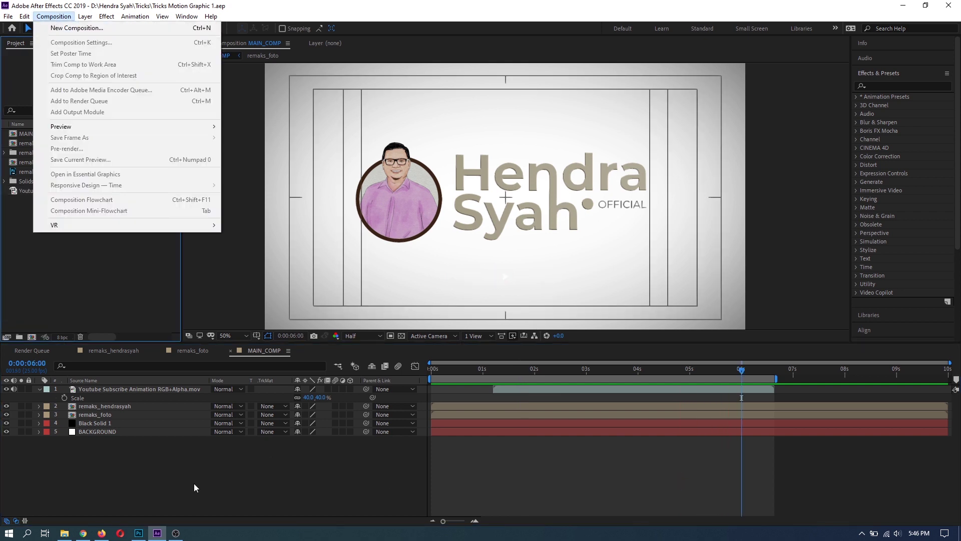
left_click(195, 486)
left_click(54, 16)
left_click(110, 89)
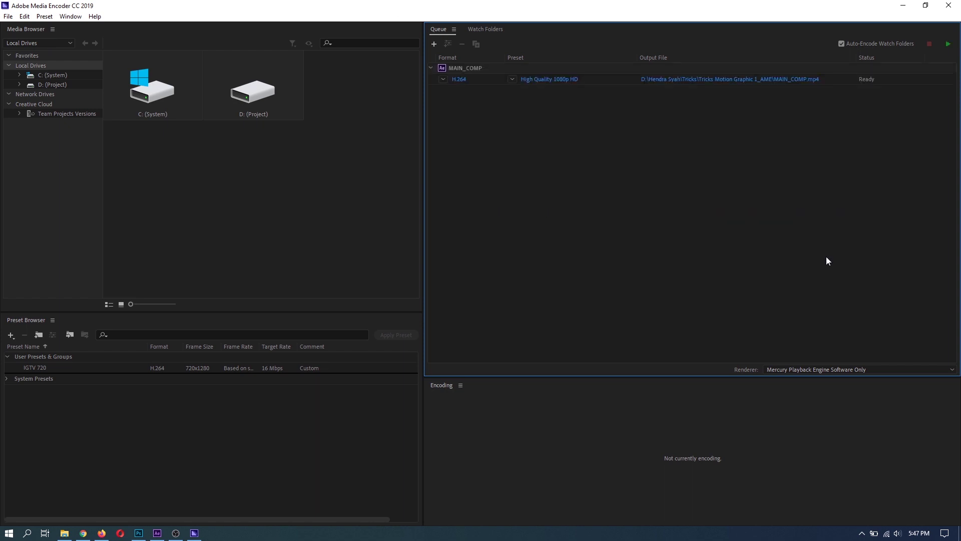
Set the H.264 output file name to MAIN_COMP 01 and start encoding the queue
left_click(723, 83)
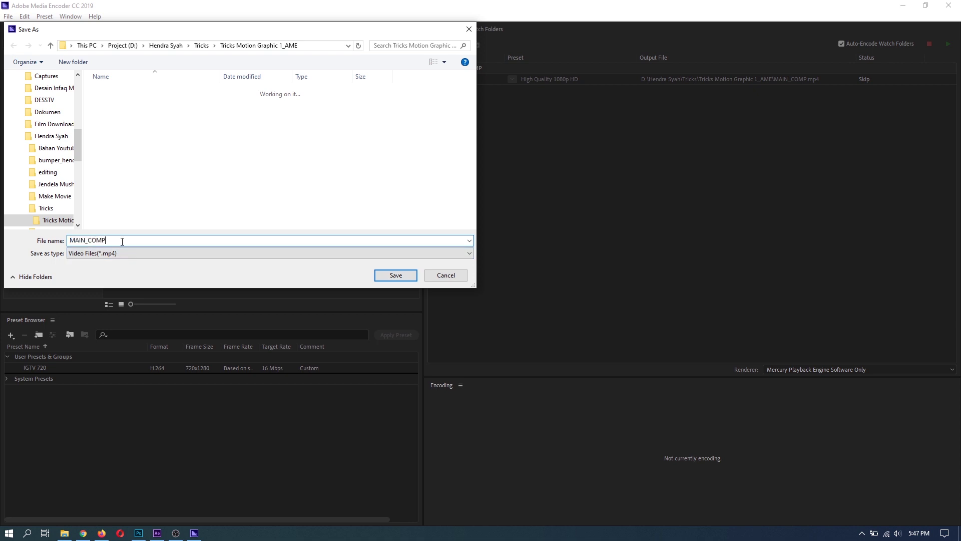
type("01")
key("Return")
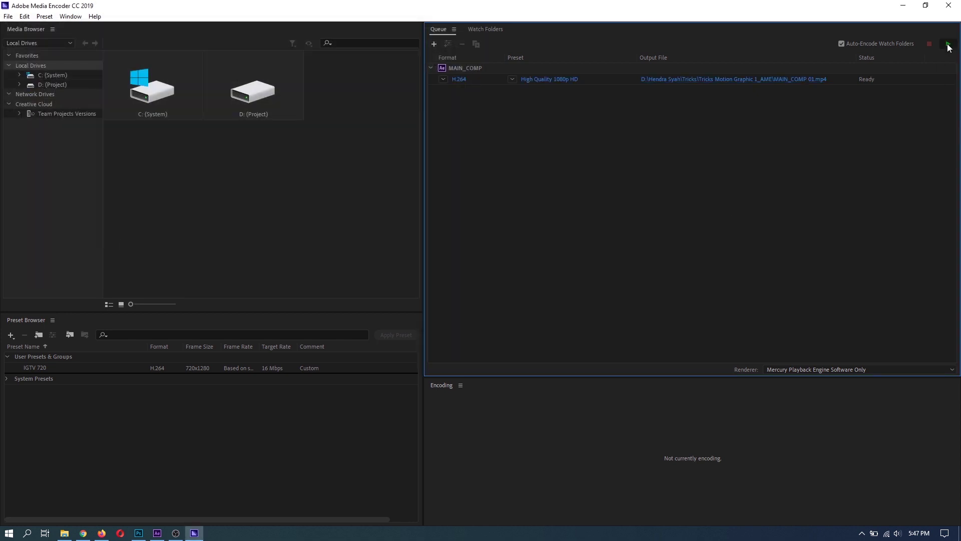
left_click(949, 44)
Open the rendered MAIN_COMP 01 video from the Tricks Motion Graphic 1_AME folder to check it
left_click(512, 436)
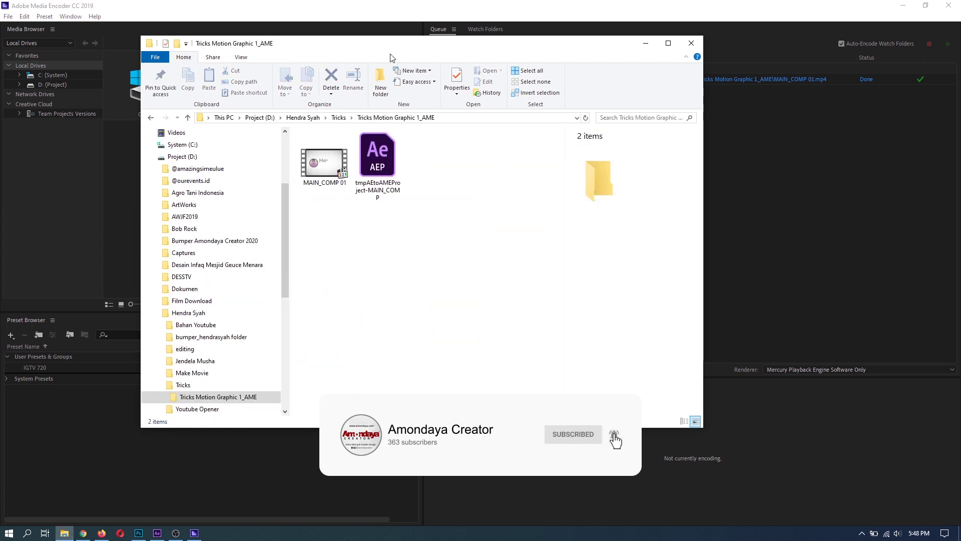
left_click_drag(392, 58, 443, 85)
double_click(375, 195)
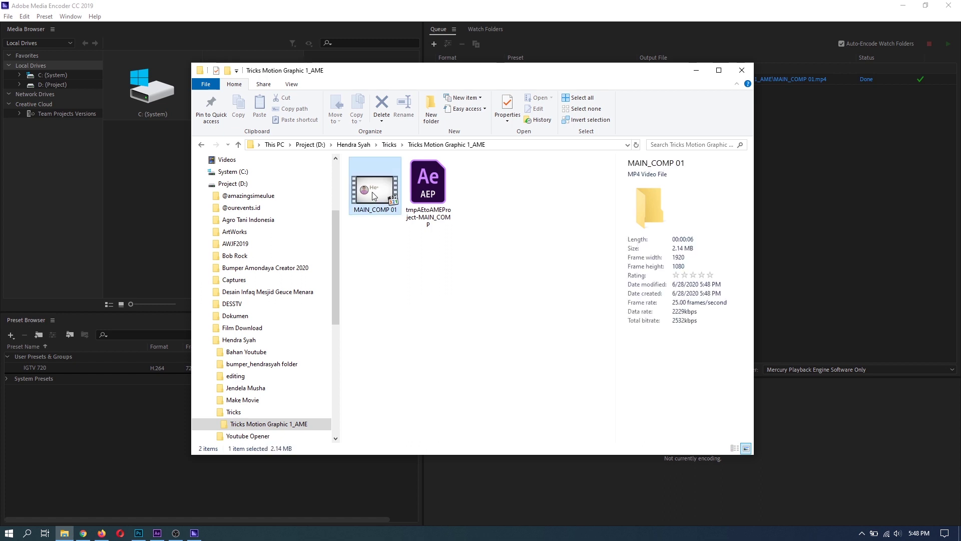